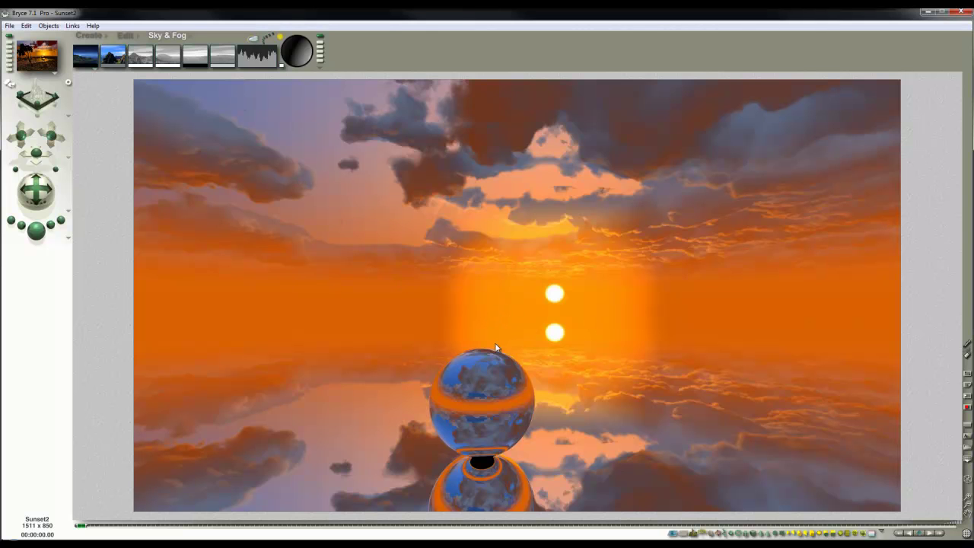
Apply the Lake Water preset from the Water surfaces category of Pro Materials to the ground plane.
left_click(719, 407)
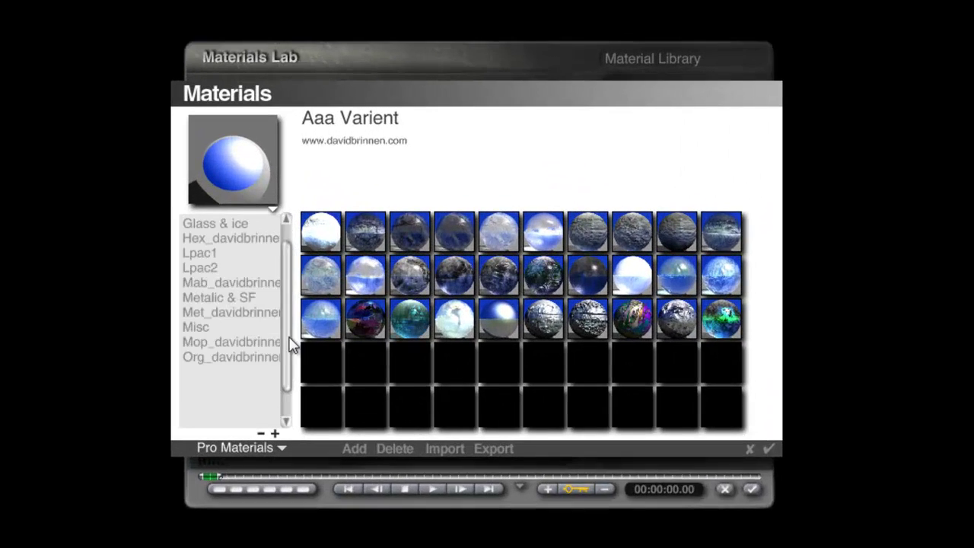
left_click(193, 411)
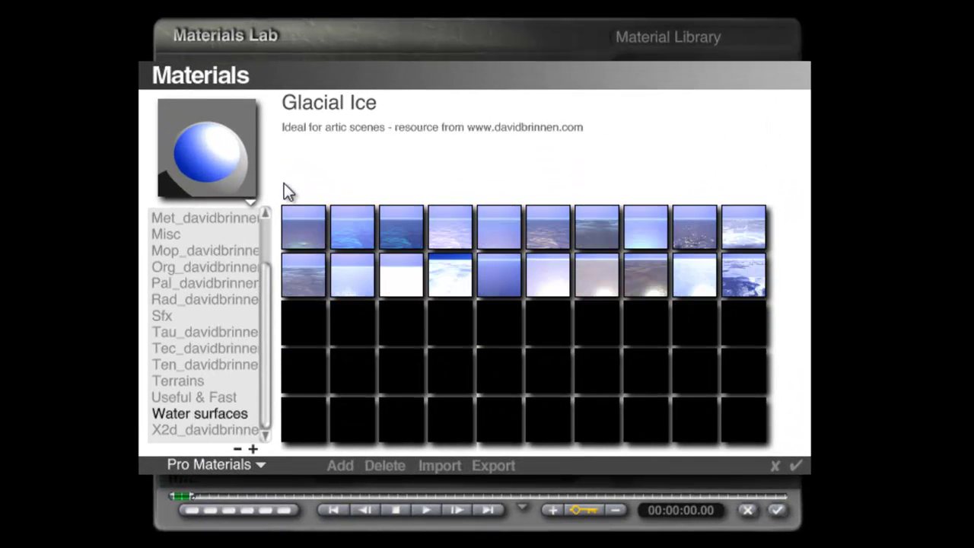
left_click(548, 233)
left_click(507, 233)
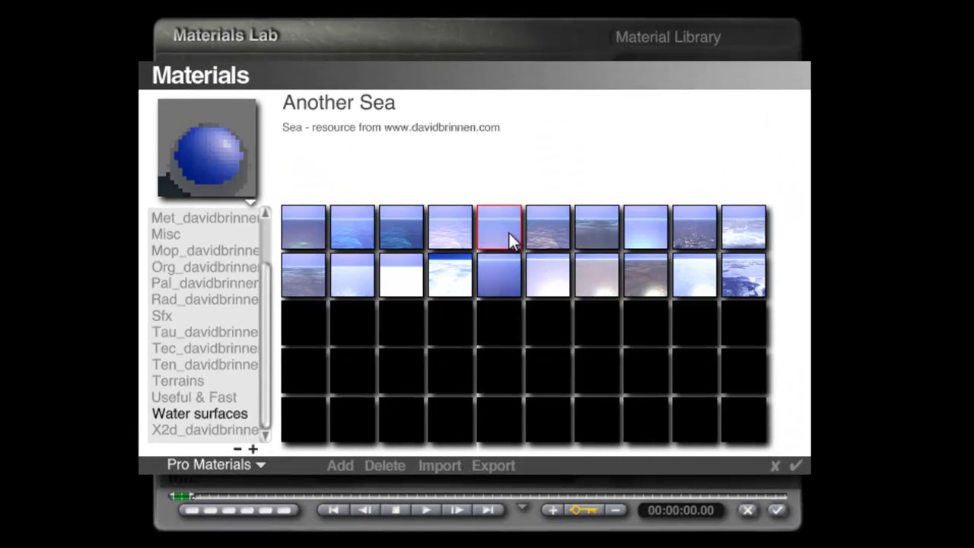
left_click(693, 245)
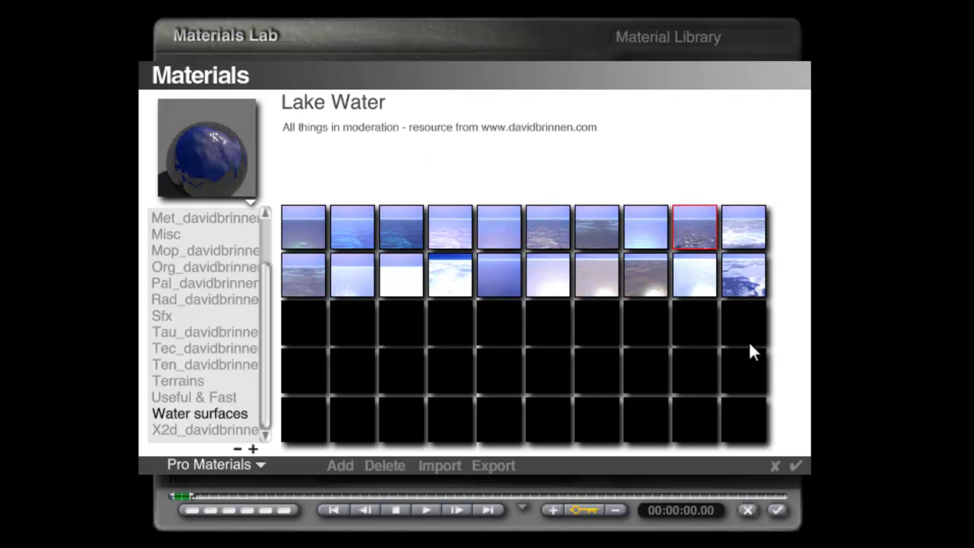
left_click(795, 465)
Set the water material's bump height to -10.
left_click(340, 344)
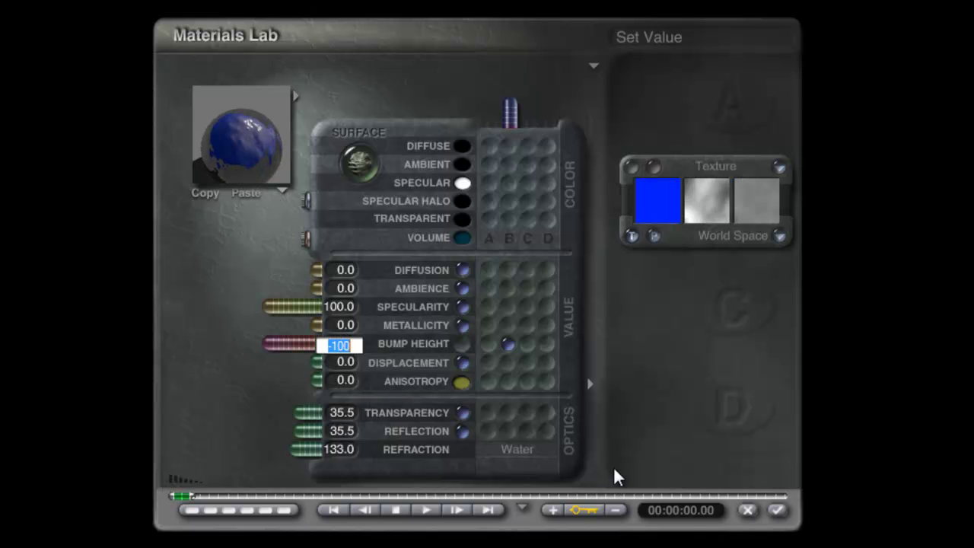
type("-10")
key("Return")
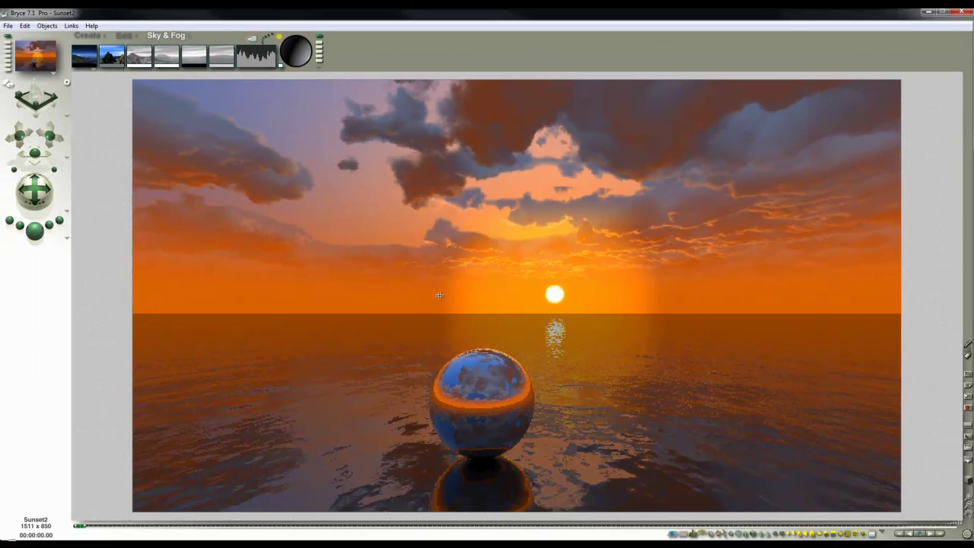
Turn the sun light back on in the Sky Lab and position the sun over the backdrop's sun disc, rendering the scene.
left_click(253, 39)
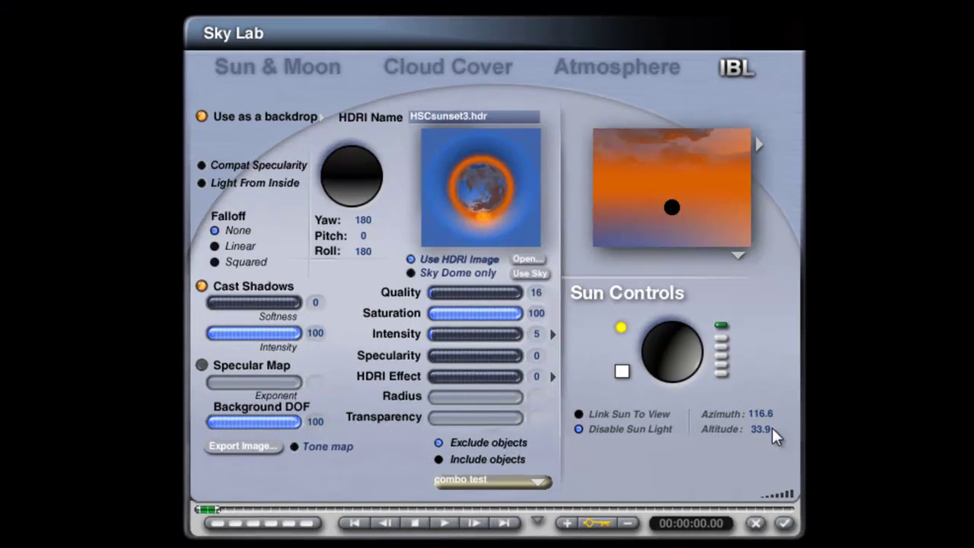
left_click(783, 523)
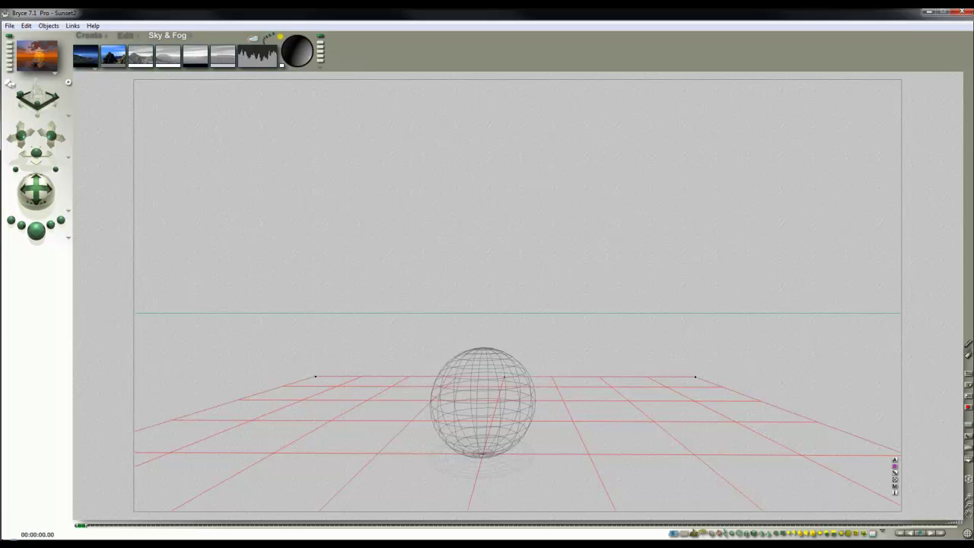
left_click(967, 481)
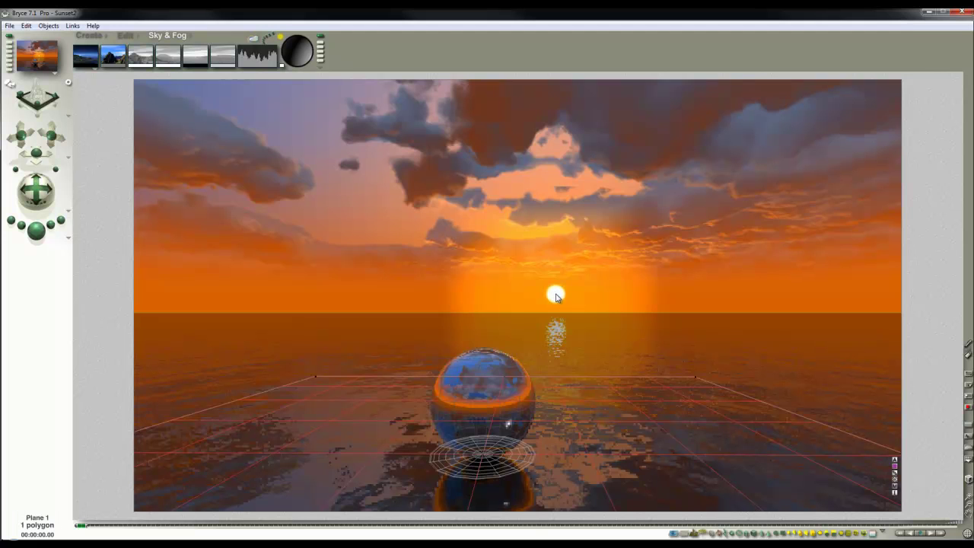
left_click(555, 296)
left_click(44, 236)
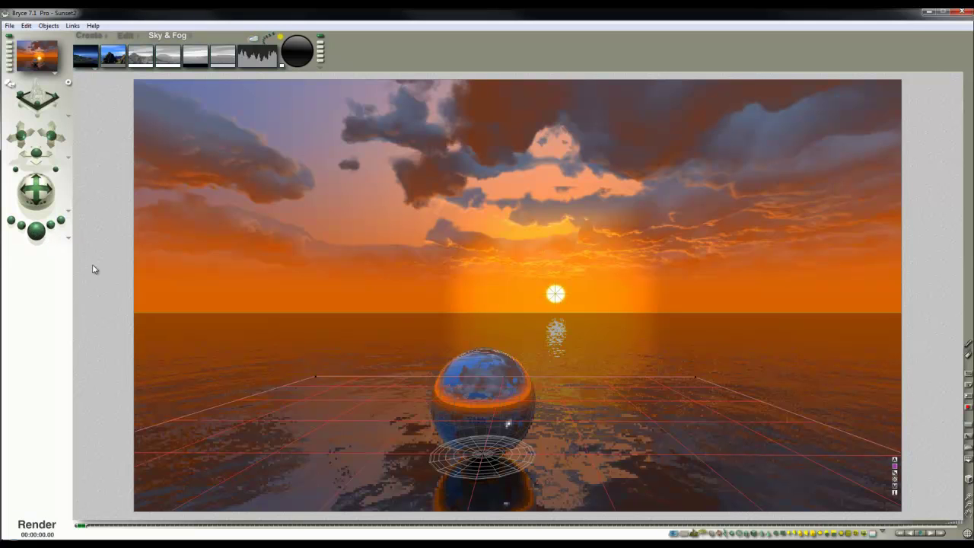
Set the water plane's bump height to -20 in its material.
left_click(589, 356)
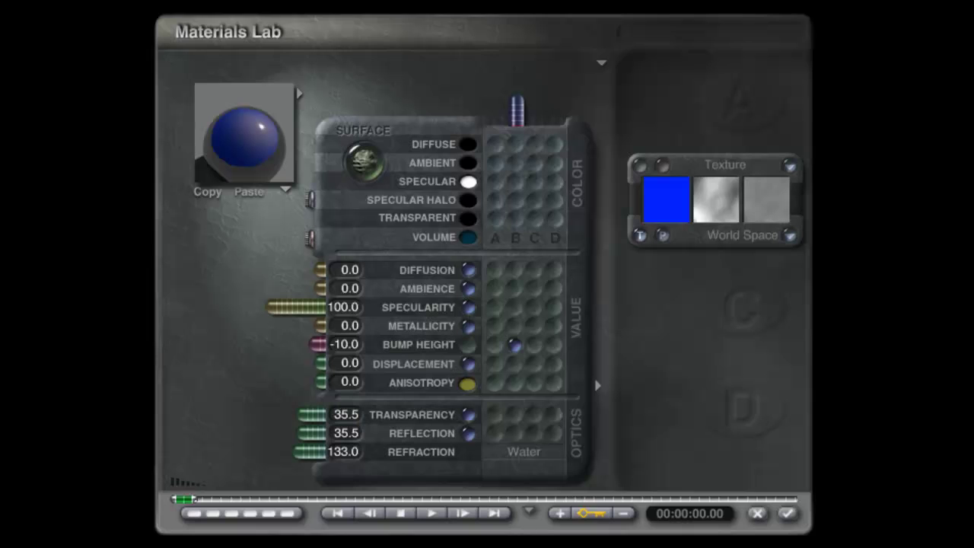
left_click(344, 344)
type("-20")
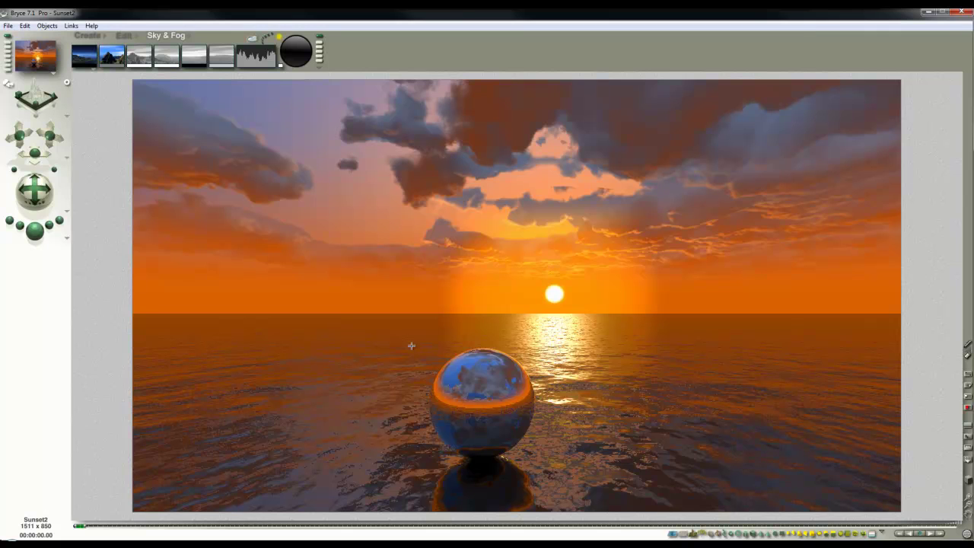
Switch to the custom sky mode, set its horizon and sky colours to black, and pick a new sun glow colour.
left_click(107, 72)
left_click(109, 97)
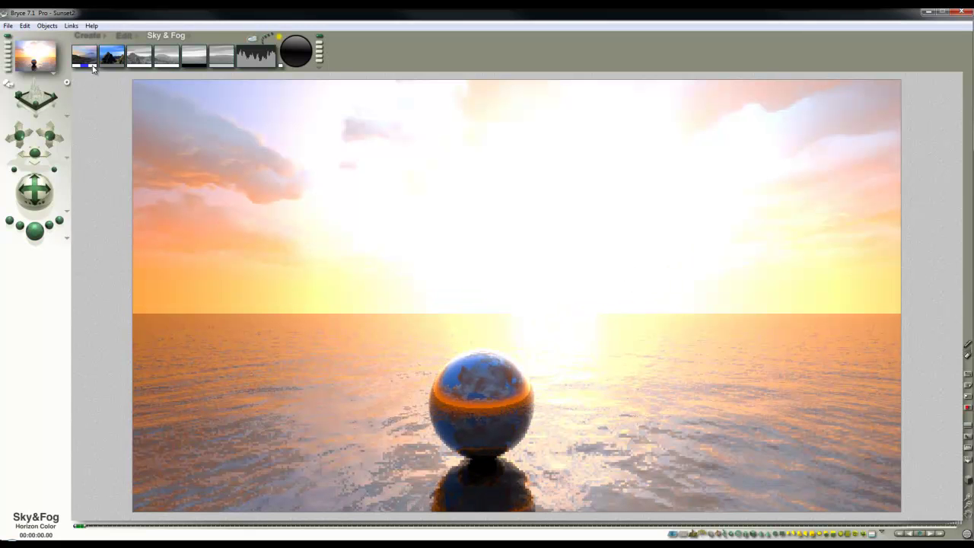
left_click_drag(92, 65, 190, 67)
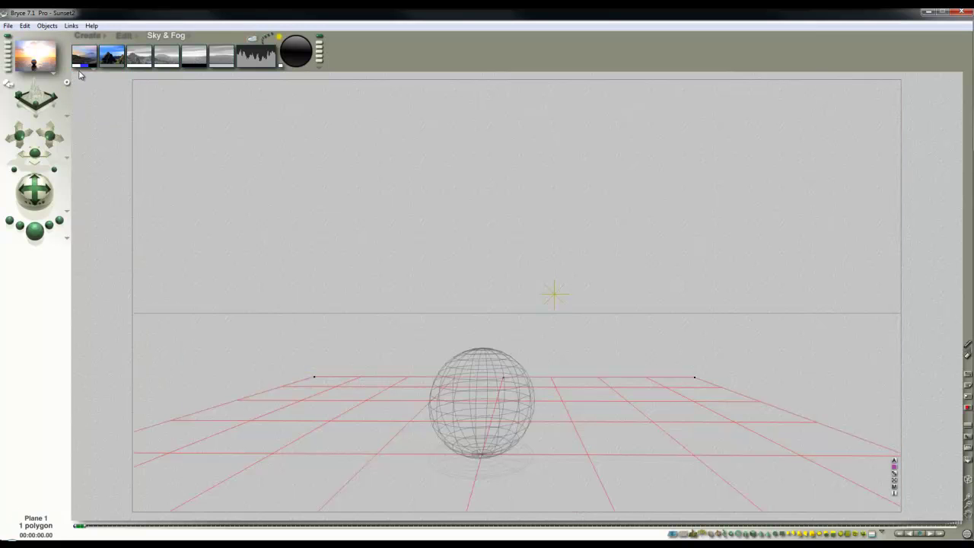
left_click_drag(84, 65, 93, 65)
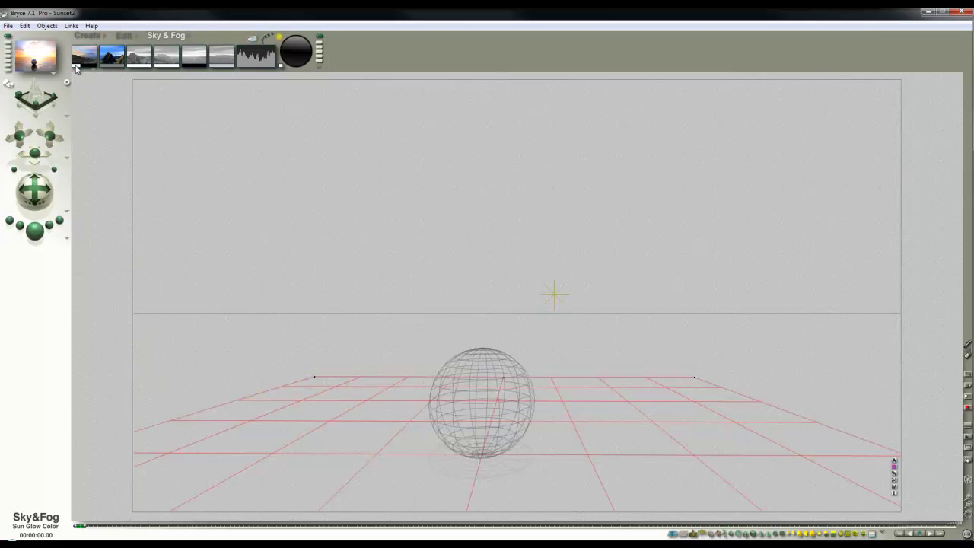
left_click_drag(76, 68, 103, 118)
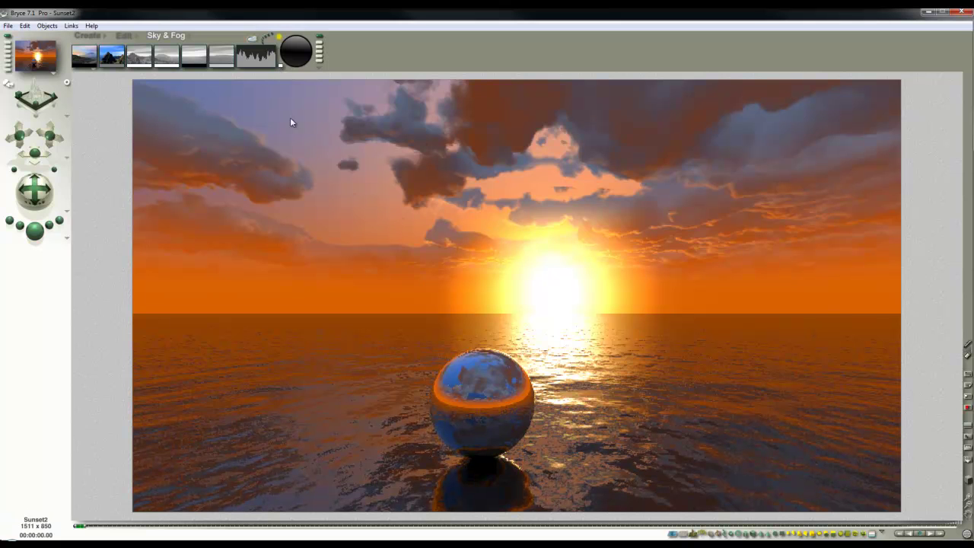
Set the sun colour to an orange sampled from the sunset sky and re-render, marking a small render area around the sun.
left_click_drag(281, 66, 415, 289)
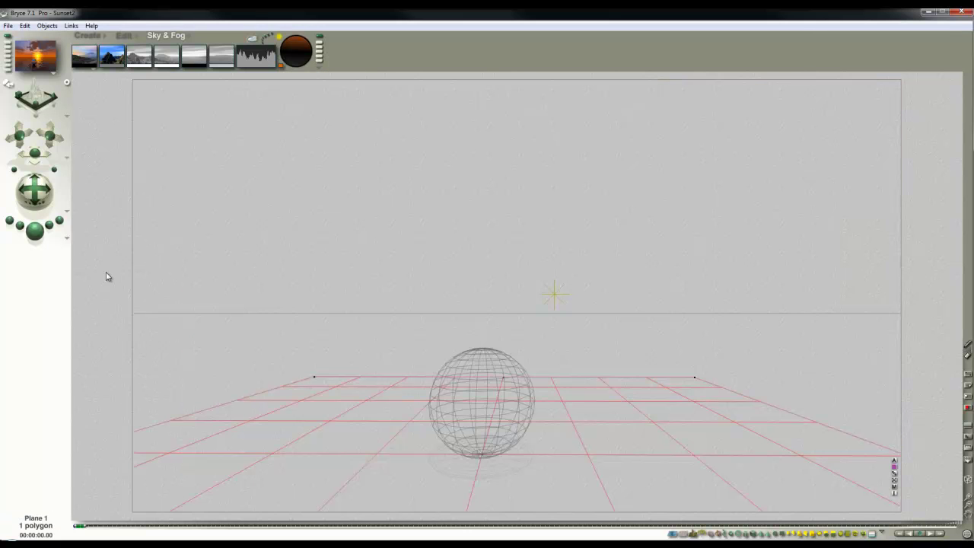
left_click(35, 230)
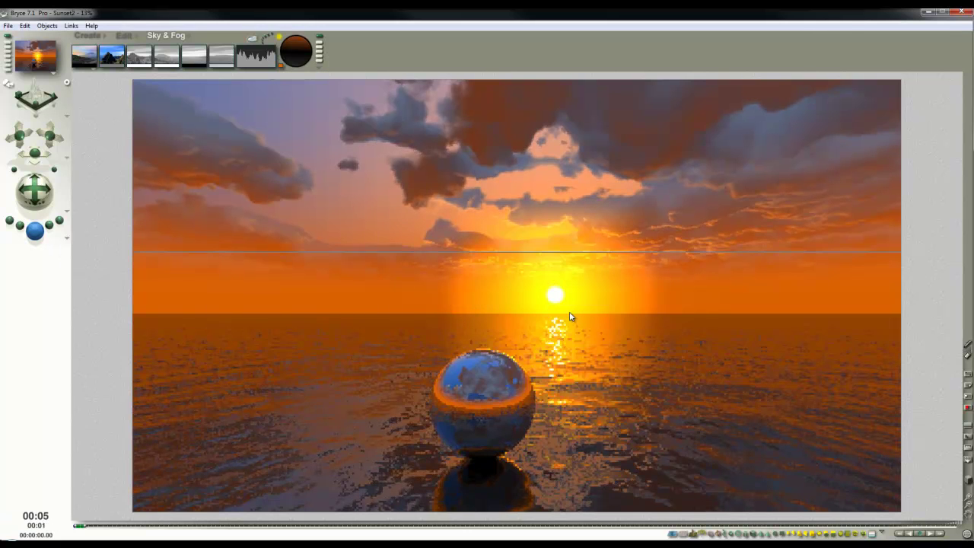
left_click_drag(582, 330, 534, 273)
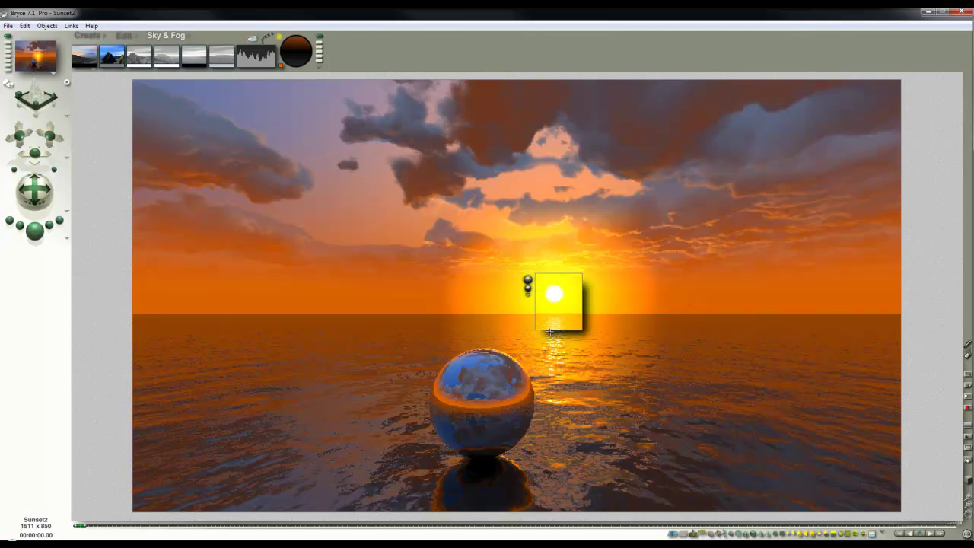
Enable haze, tint it with a colour sampled from the sunset clouds, and re-render the scene.
left_click(167, 57)
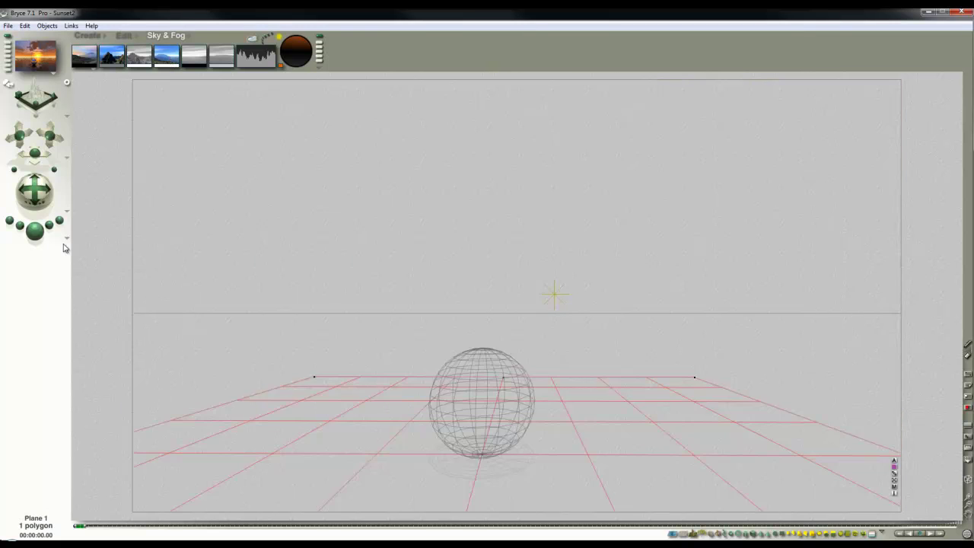
left_click(34, 231)
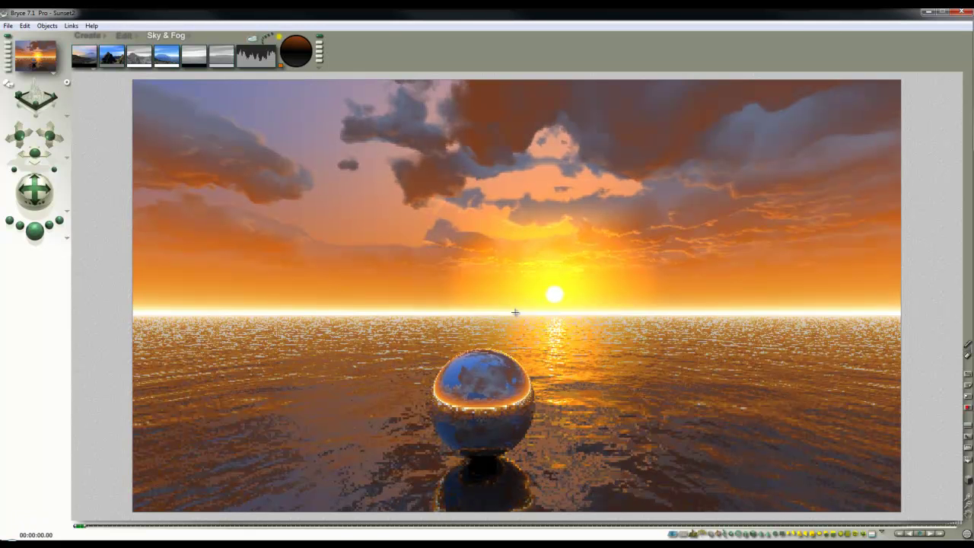
left_click_drag(168, 65, 483, 132)
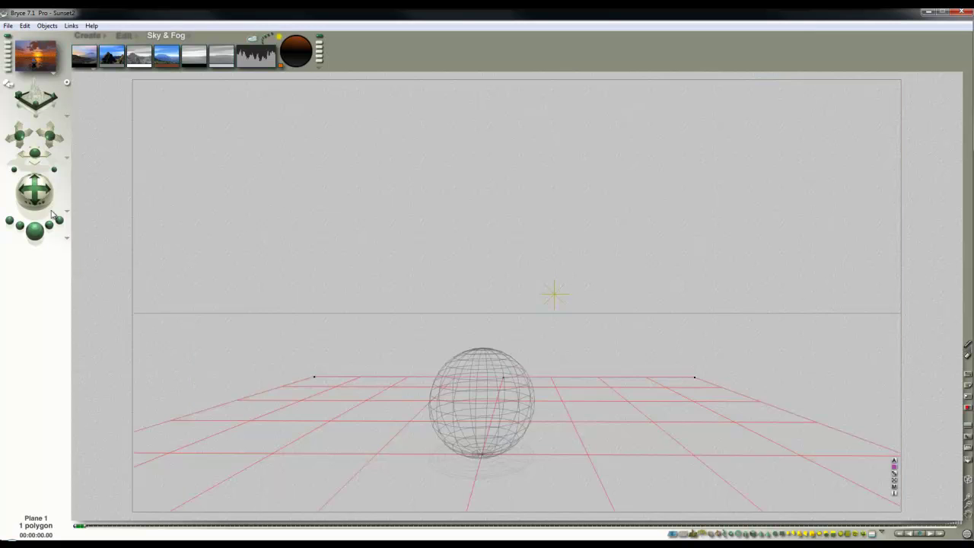
left_click(35, 230)
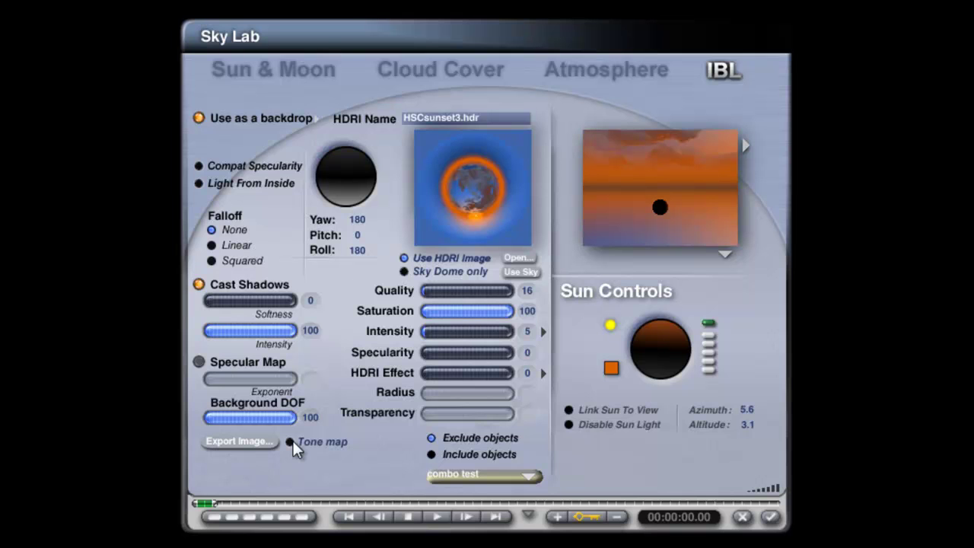
Enable Tone map for the HDRI image in the Sky Lab's IBL settings.
left_click(292, 442)
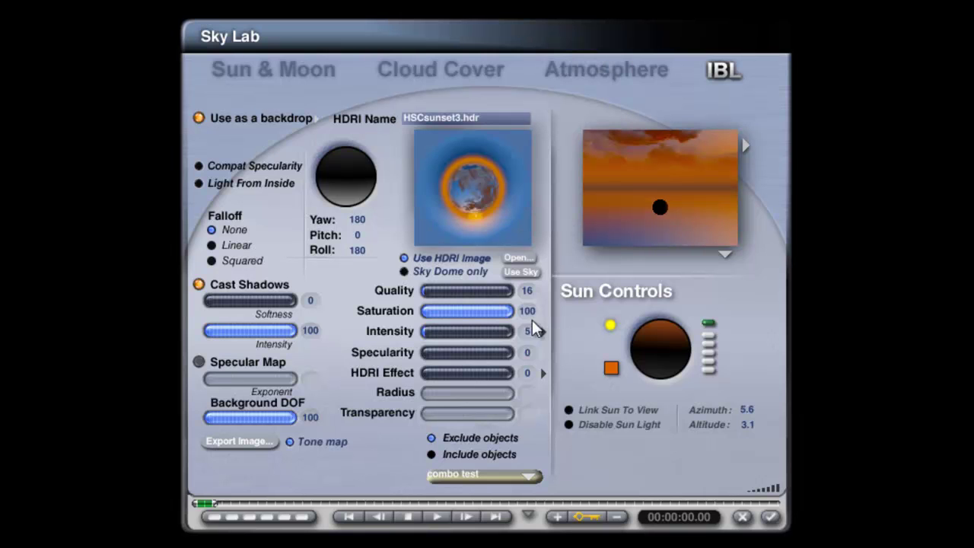
left_click(770, 517)
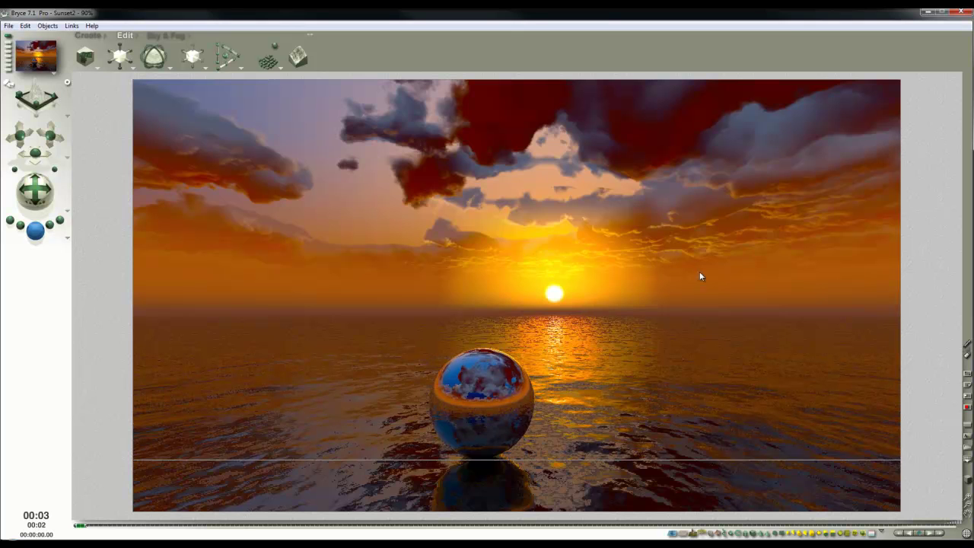
Delete the reflective sphere (Sphere 1) from the scene.
left_click(508, 361)
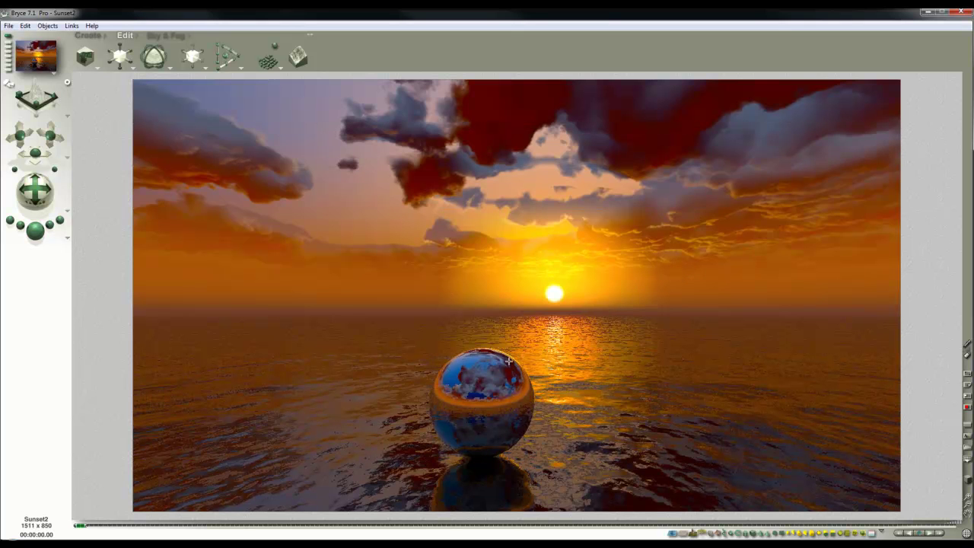
key("Escape")
left_click(501, 364, "ctrl")
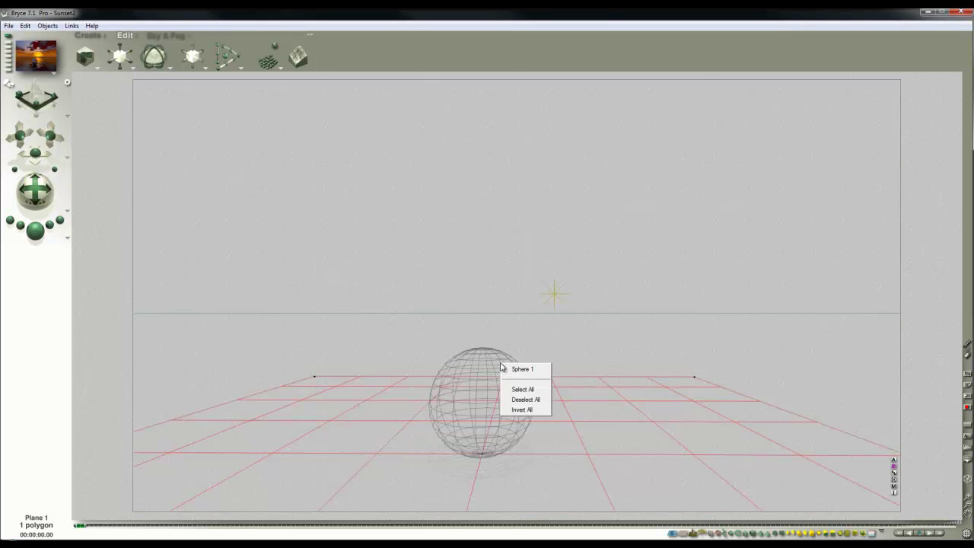
left_click(510, 370)
key("Delete")
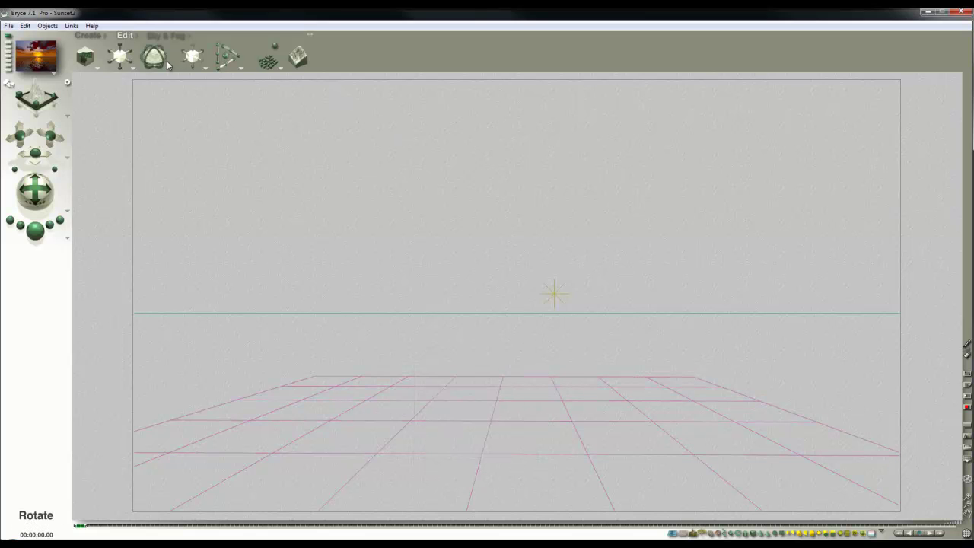
Create a terrain object and open it in the Terrain Editor.
left_click(105, 36)
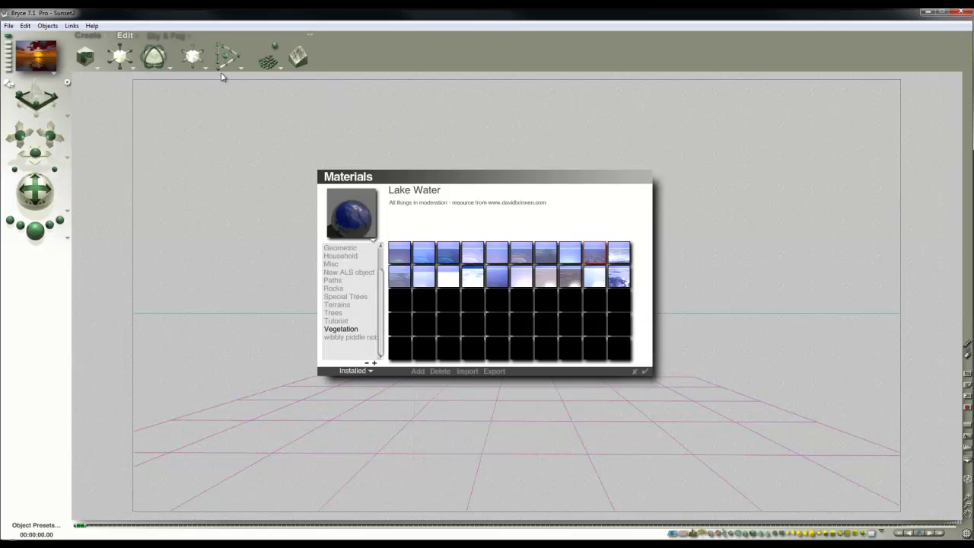
left_click(635, 371)
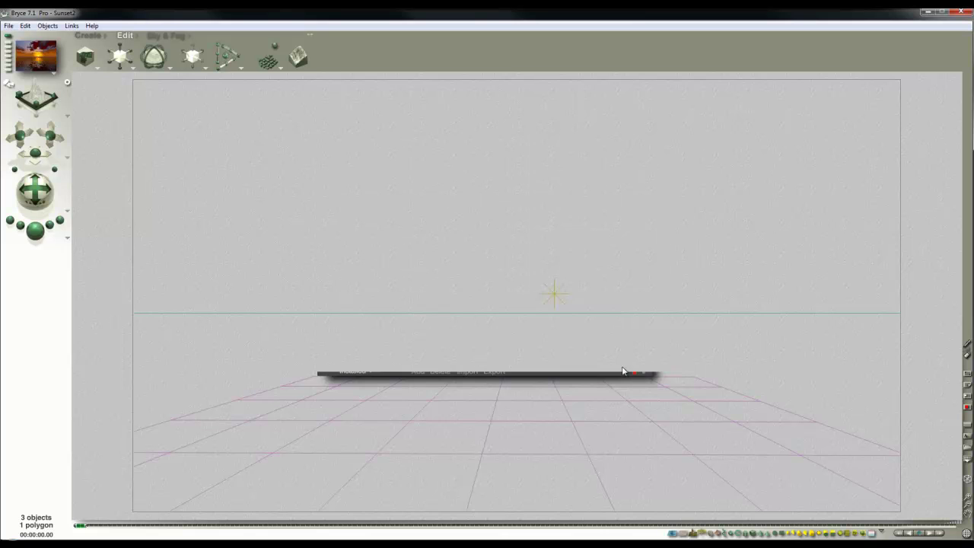
left_click(87, 37)
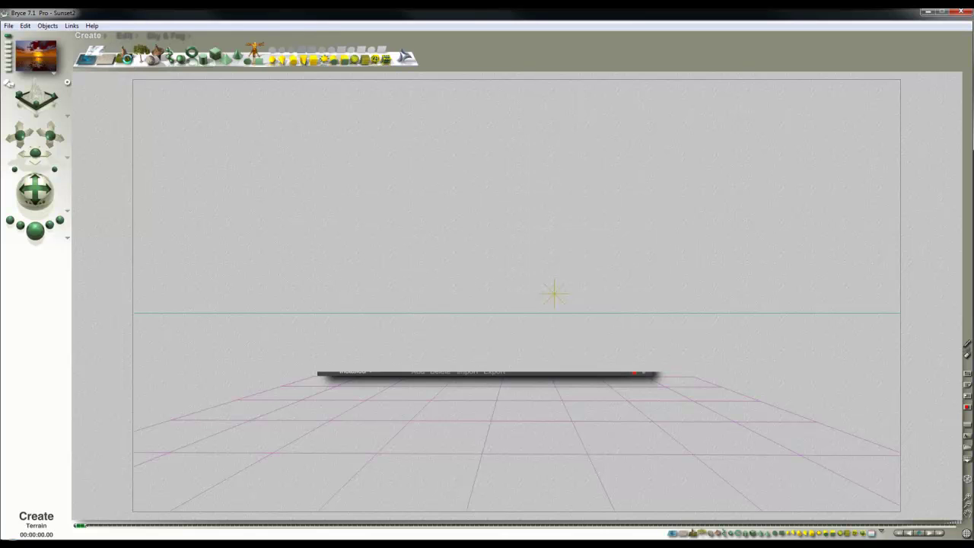
left_click(124, 58)
left_click(894, 494)
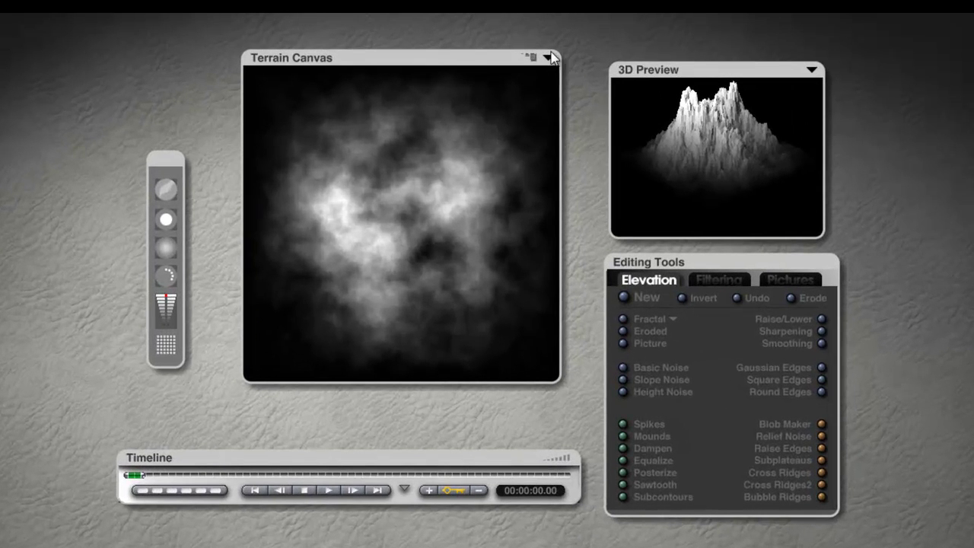
Turn on the terrain's Solid option and clear the terrain canvas to a blank heightmap.
left_click(548, 57)
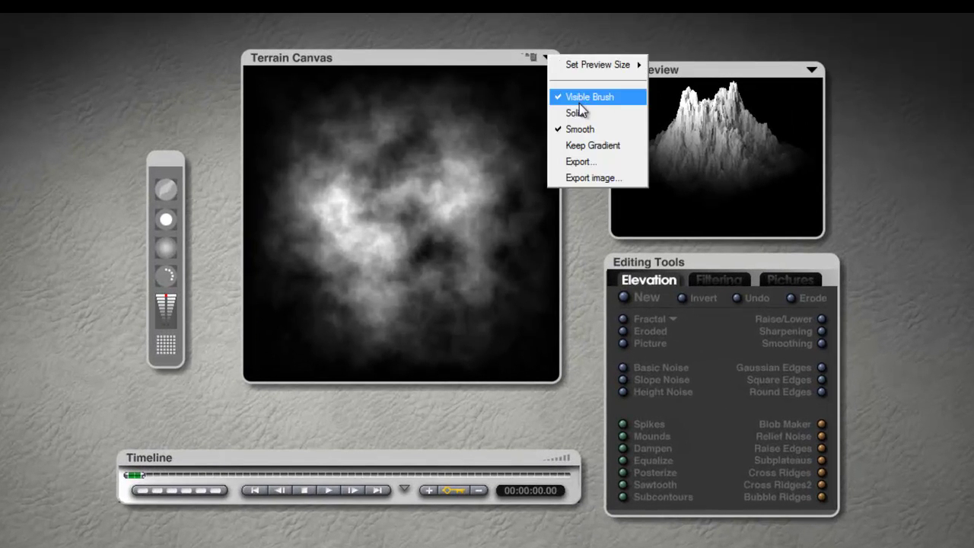
left_click(579, 110)
left_click(622, 297)
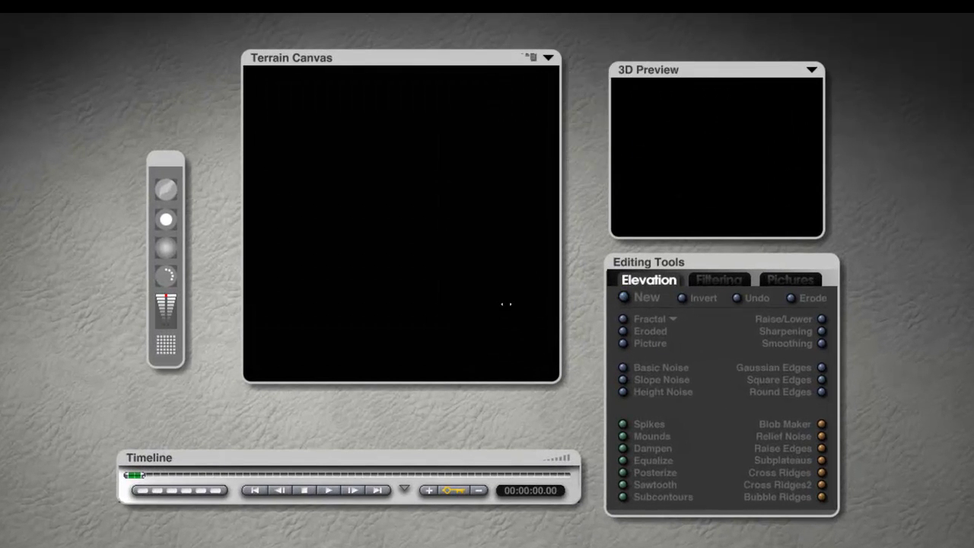
Paint a broad raised band curving along the canvas's upper and right-hand edges, with a softer ridge inside it.
mouse_move(324, 111)
left_mouse_down()
mouse_move(548, 269)
mouse_move(493, 100)
mouse_move(548, 211)
mouse_move(305, 441)
left_mouse_up()
left_click_drag(478, 196, 417, 384)
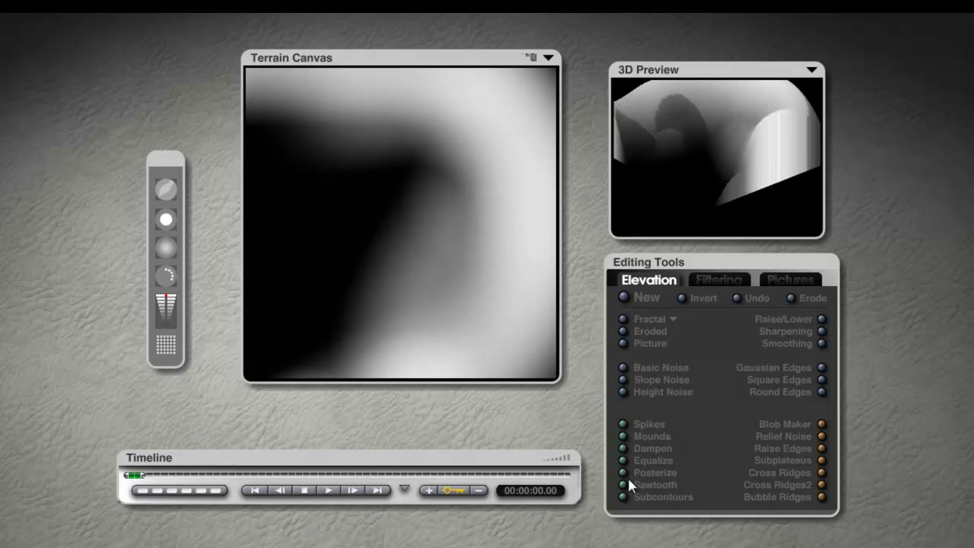
Add mounds to the terrain's heightmap and accept the Terrain Editor changes.
left_click(622, 435)
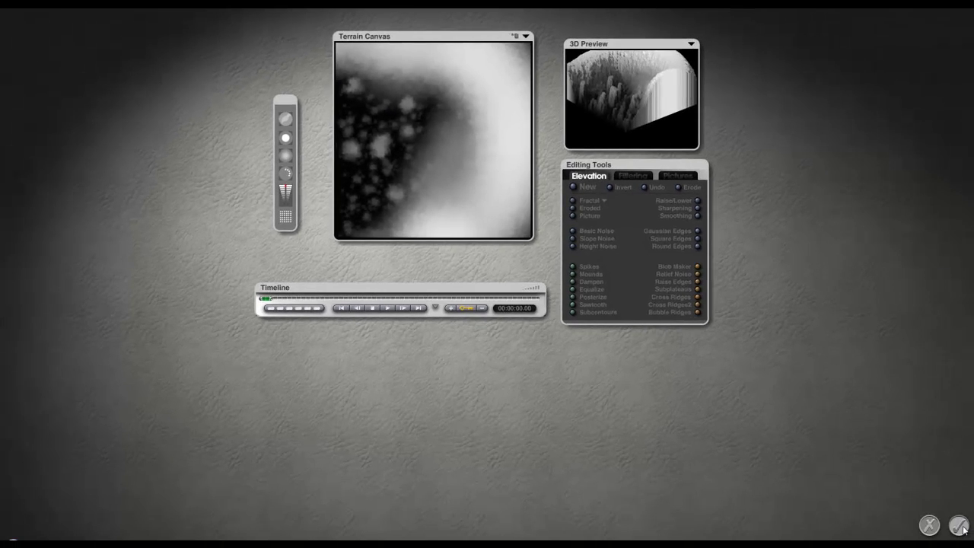
left_click(960, 525)
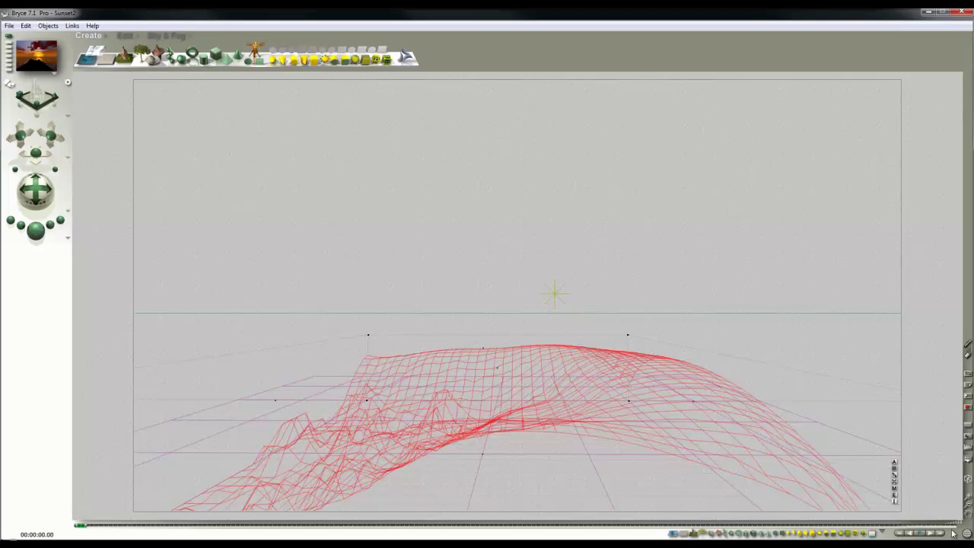
Enlarge the terrain, flatten its height into a low coastline with small islands, and render the scene.
left_click(124, 35)
left_click_drag(120, 56, 142, 80)
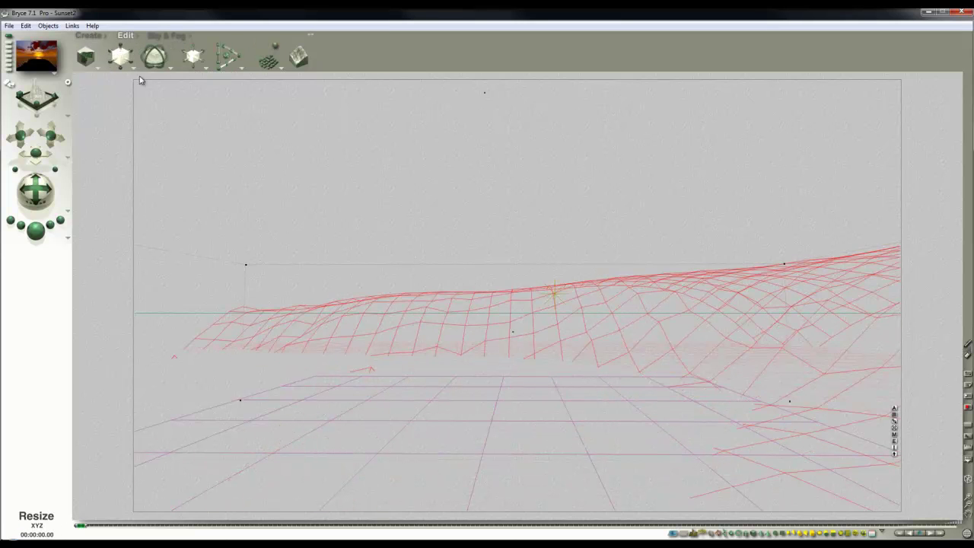
left_click_drag(122, 47, 118, 44)
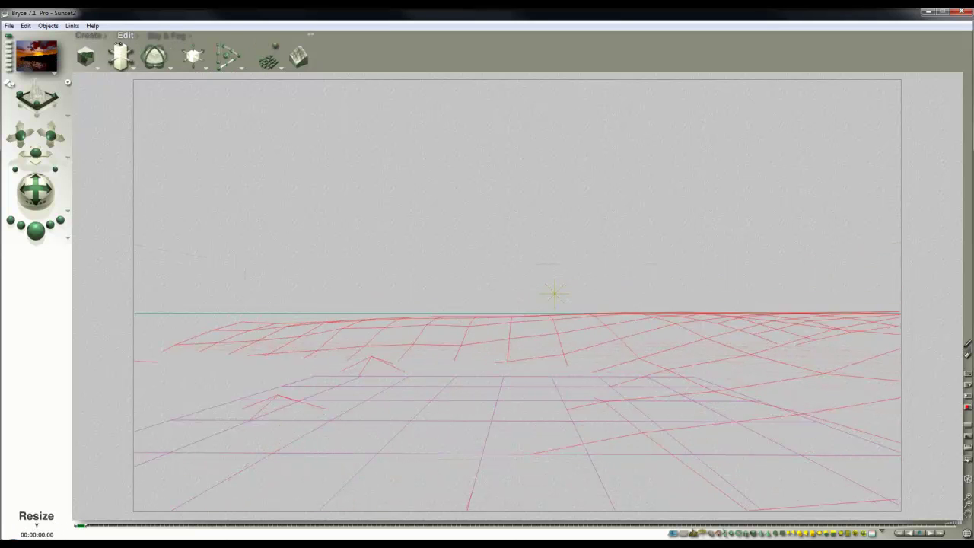
left_click_drag(118, 43, 114, 45)
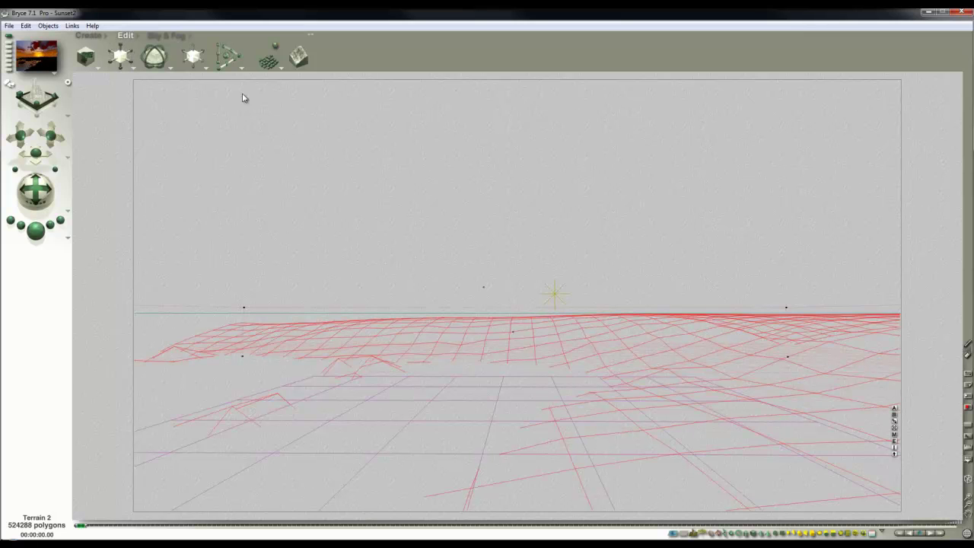
left_click_drag(209, 54, 33, 248)
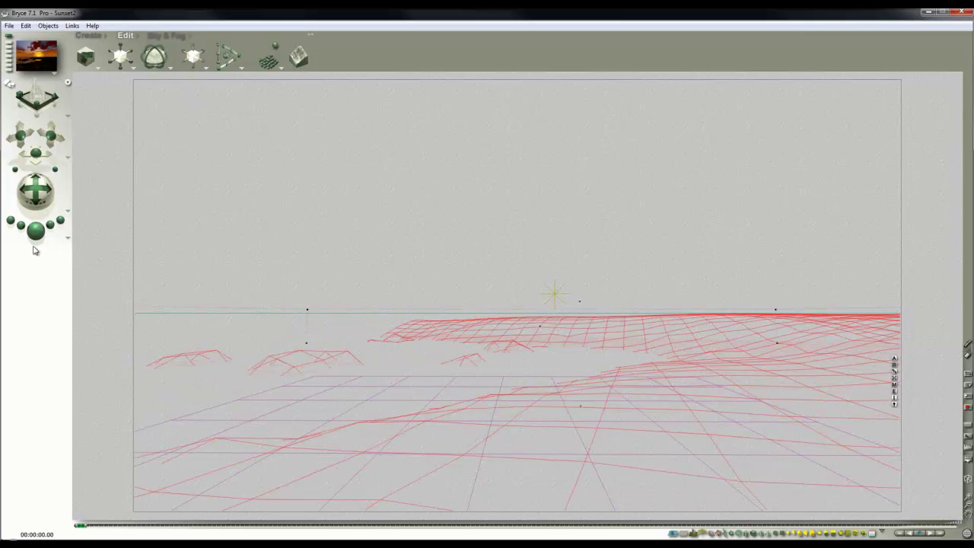
left_click(34, 234)
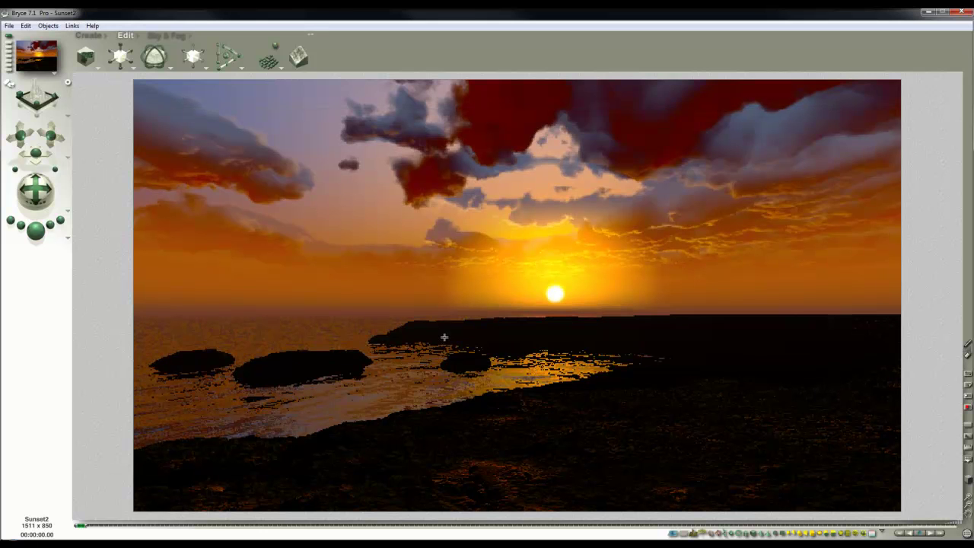
Check the terrain in the top view and lower it vertically so less land rises above the water.
key("2")
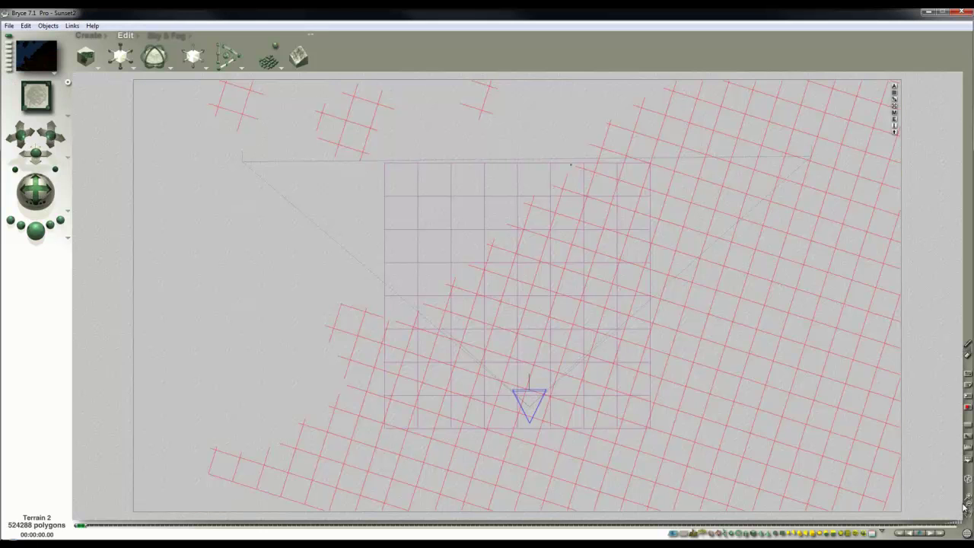
left_click(968, 504)
left_click(967, 503)
left_click(968, 503)
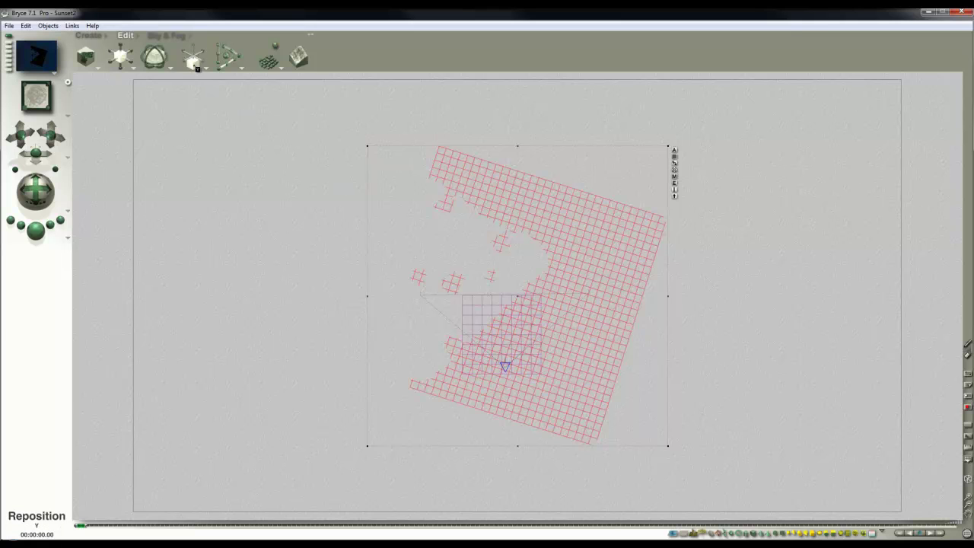
left_click_drag(197, 68, 197, 70)
key("1")
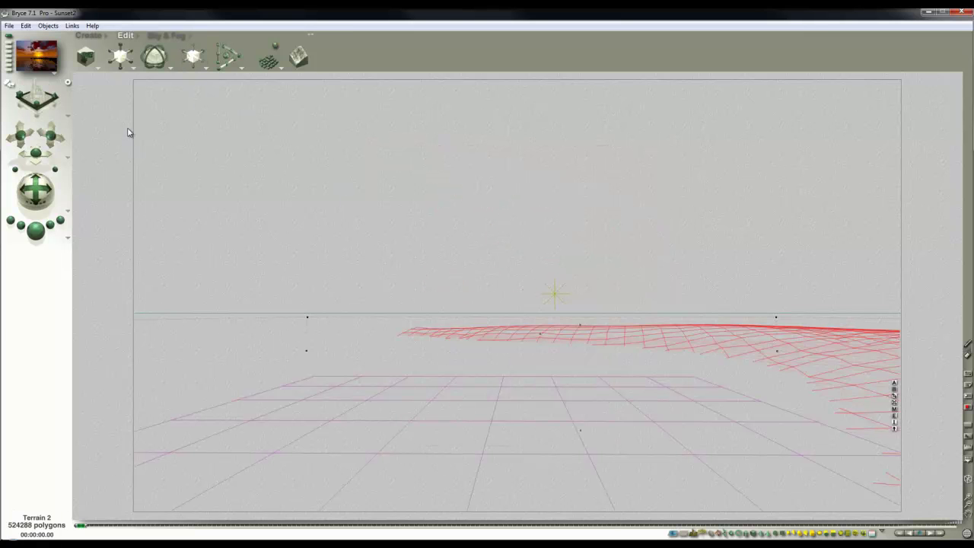
Enlarge the lowered terrain further, move it in the top view so its near shore lies under the camera, and render.
left_click_drag(120, 58, 140, 59)
key("2")
left_click_drag(559, 438, 586, 362)
key("1")
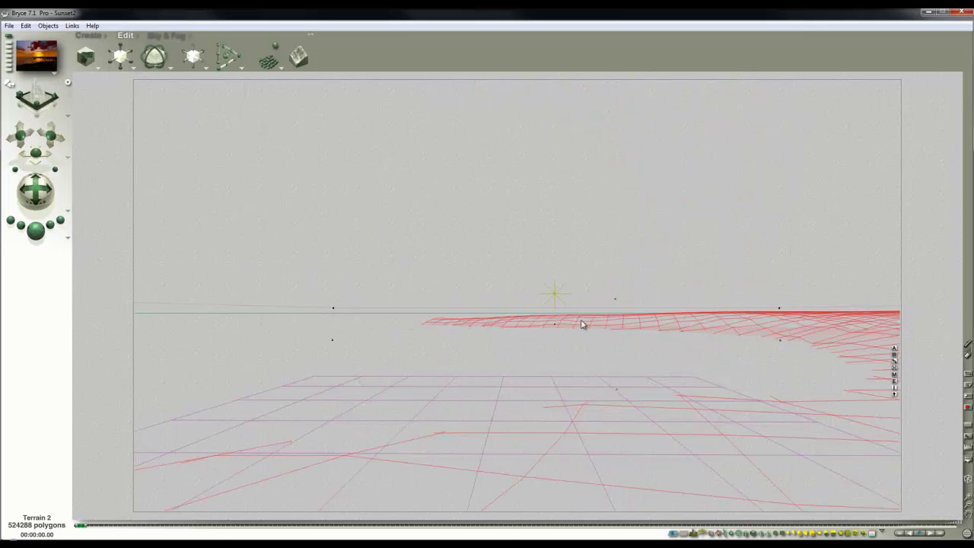
left_click(36, 230)
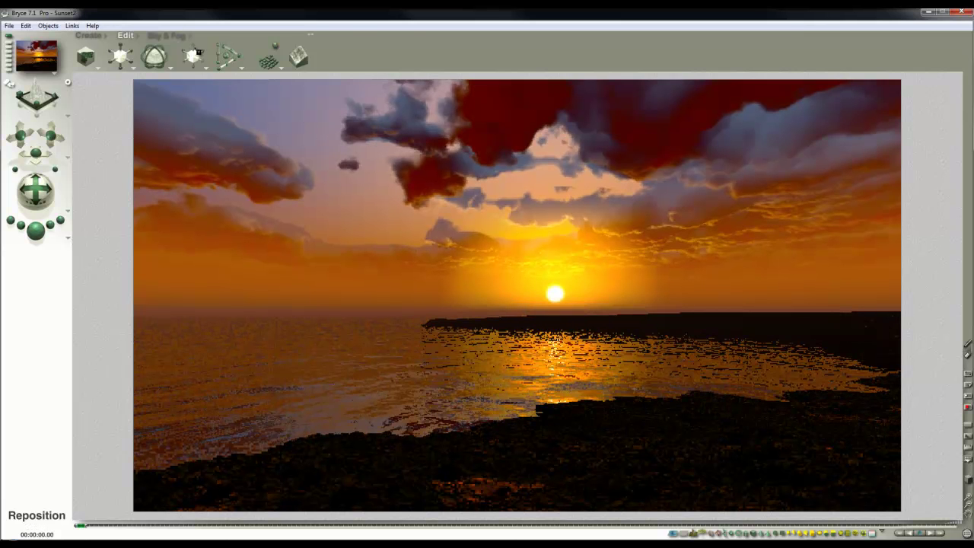
Nudge the terrain's position, render the result, and raise the camera slightly.
left_click_drag(202, 52, 186, 53)
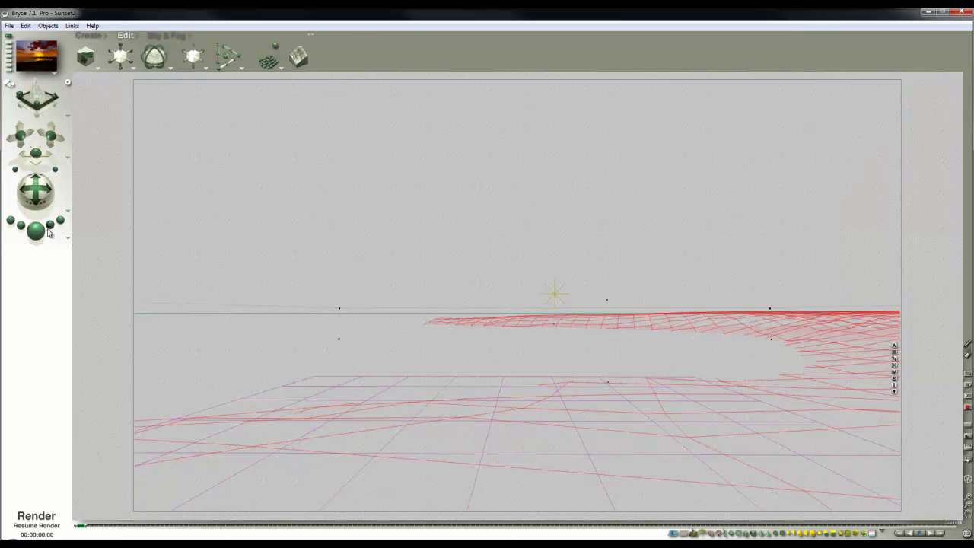
key("ctrl+r")
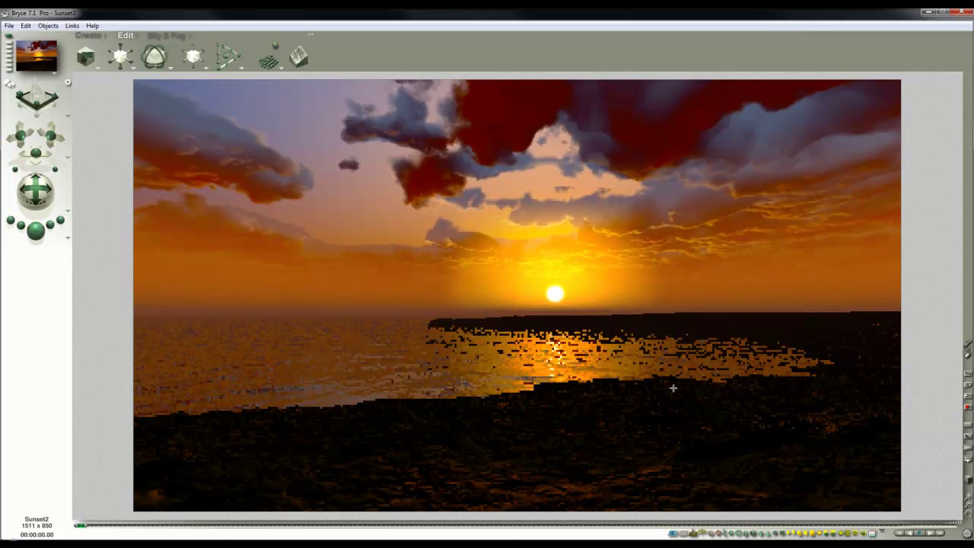
left_click(51, 135)
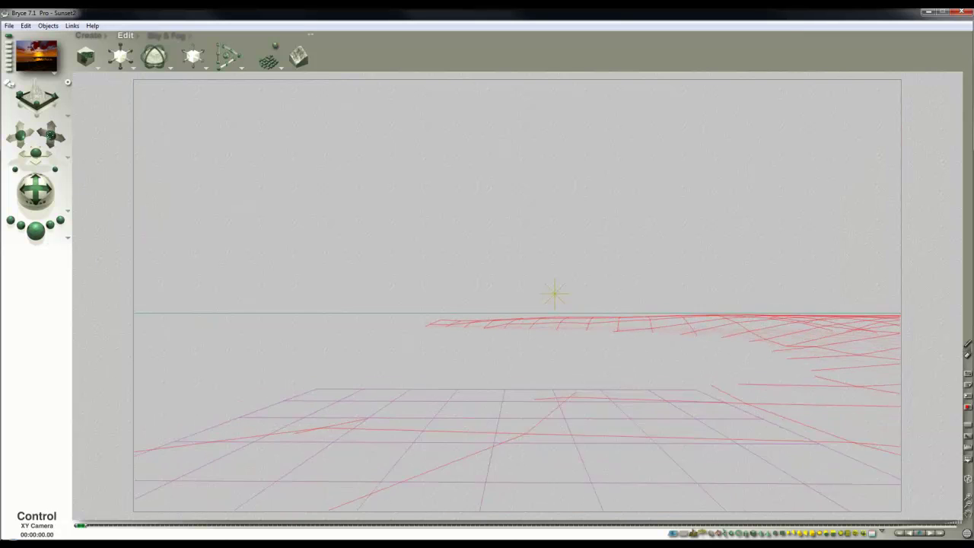
Load the Grey mud and rock material onto the terrain from the Shared mats category of the +0 material library.
left_click(898, 378)
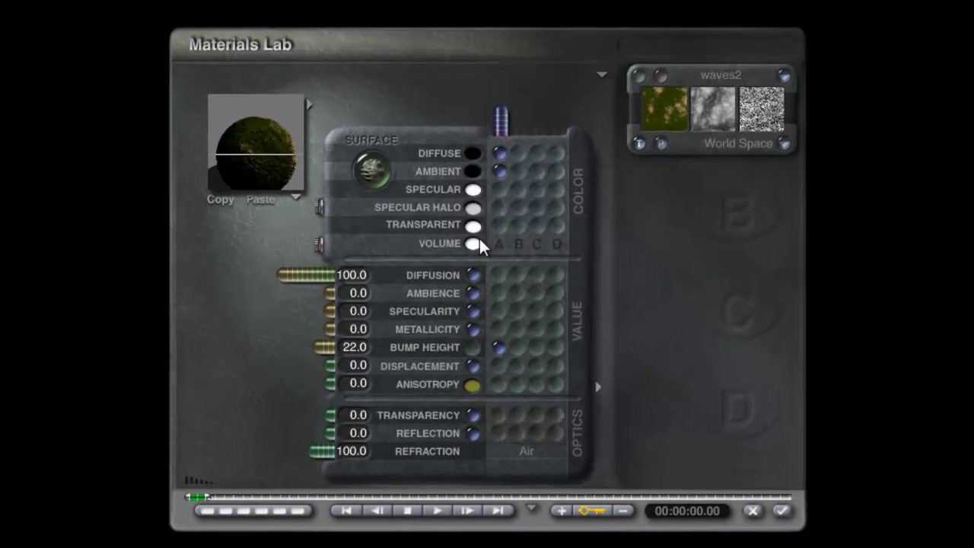
left_click(306, 108)
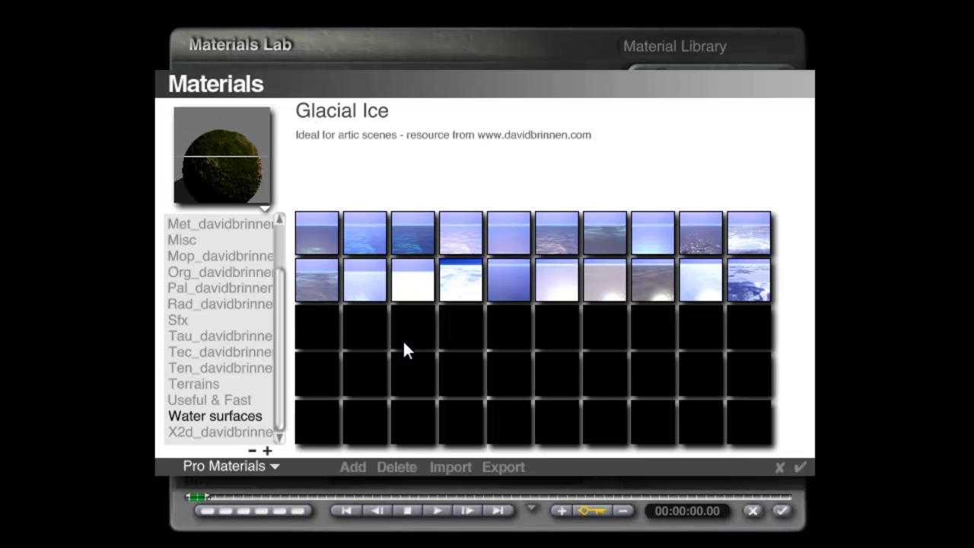
left_click(261, 461)
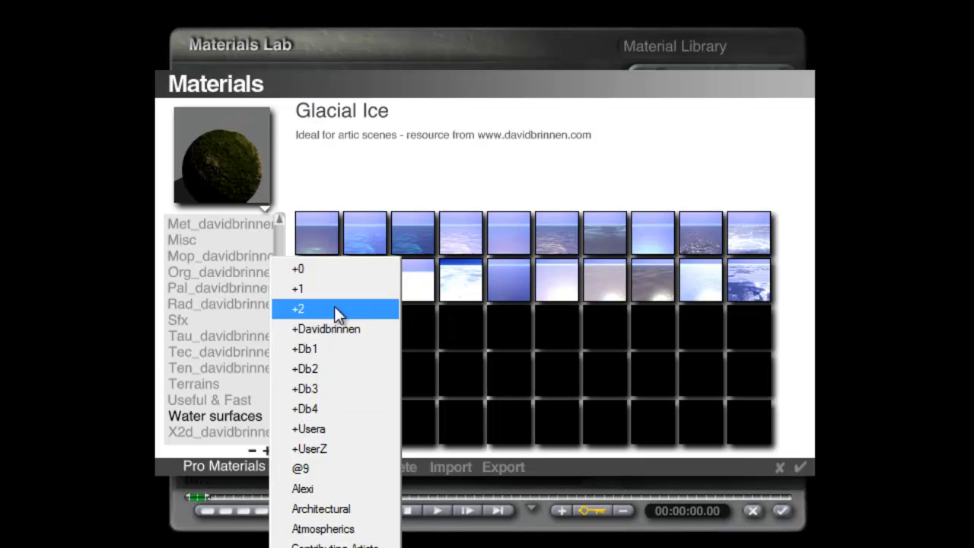
left_click(334, 269)
left_click_drag(288, 256, 237, 374)
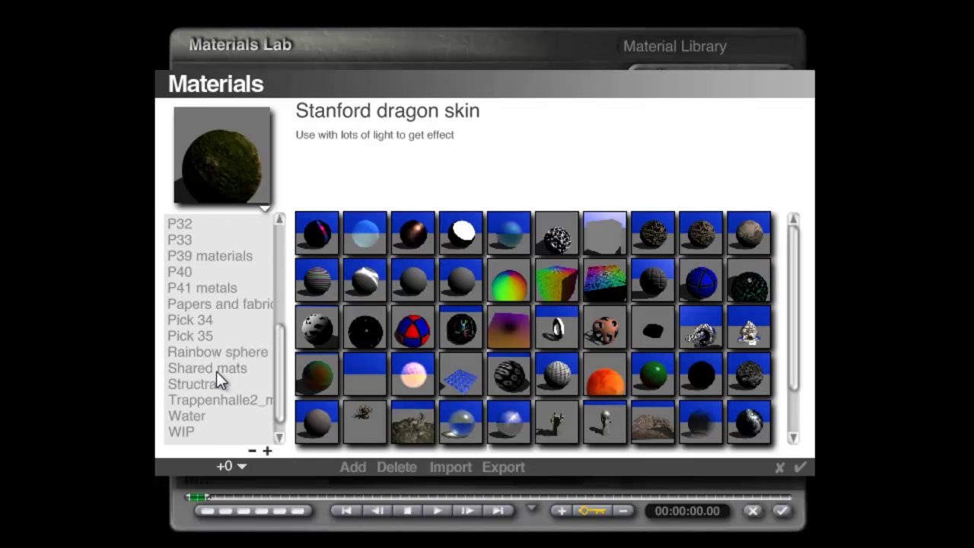
left_click(216, 371)
left_click(552, 296)
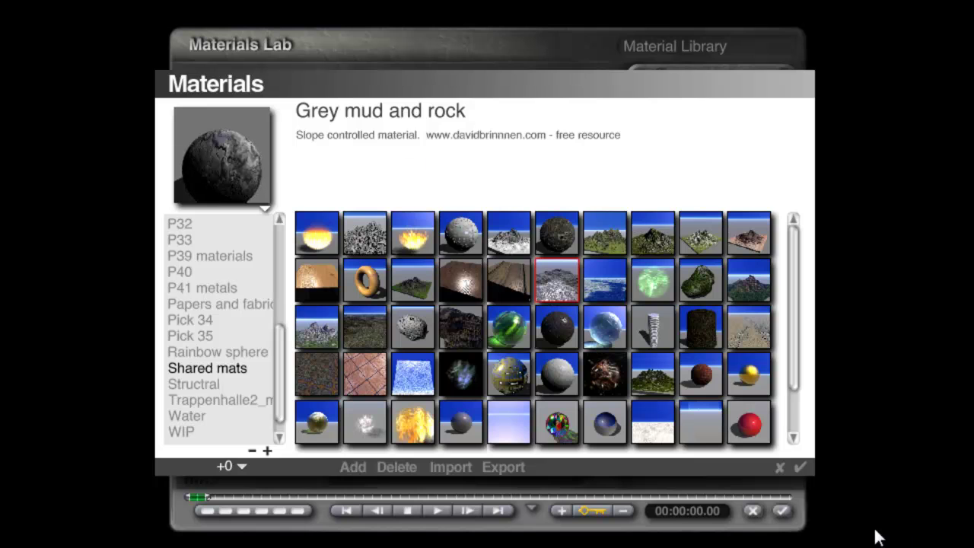
left_click(801, 466)
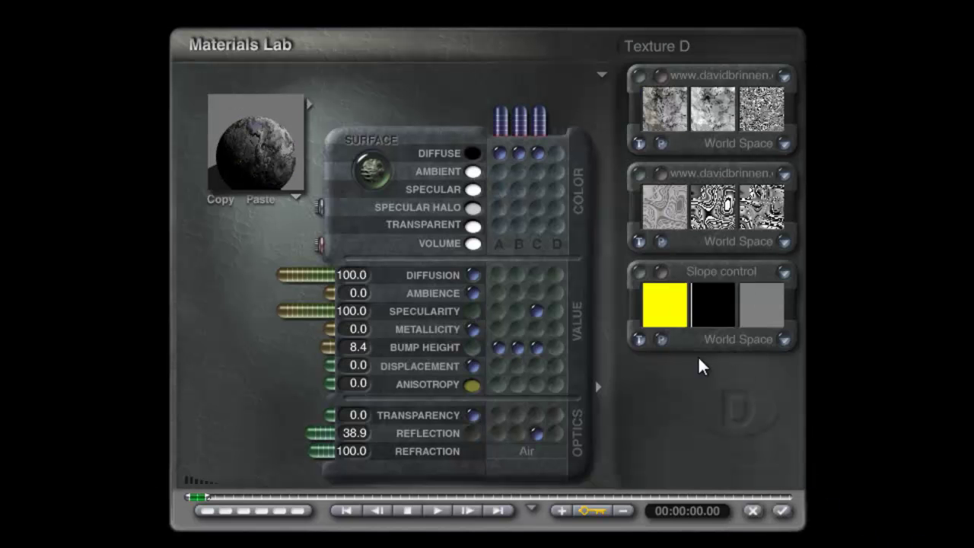
Replace the material's Slope control texture with RedFractal from the Installed library's Basic category.
left_click(714, 270)
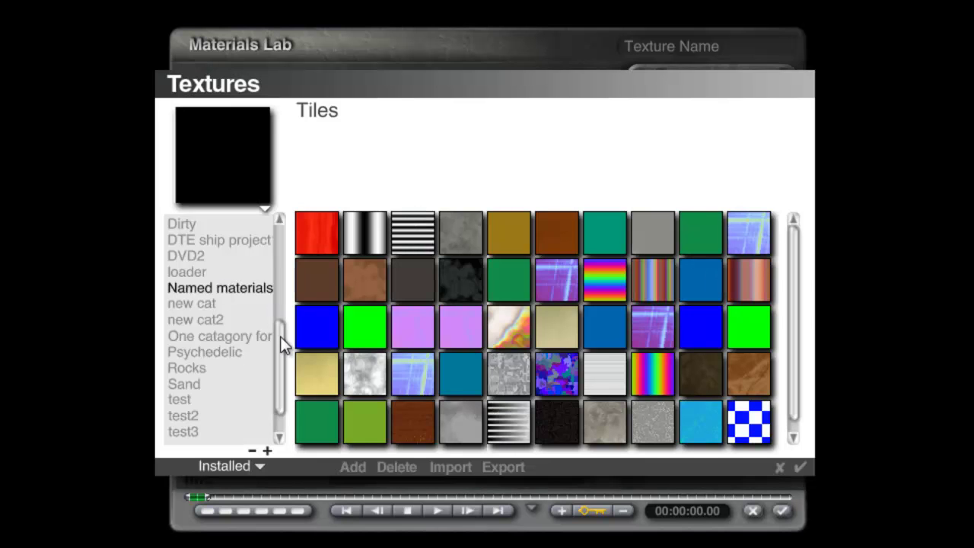
mouse_move(280, 336)
left_mouse_down()
mouse_move(280, 391)
mouse_move(283, 349)
left_mouse_up()
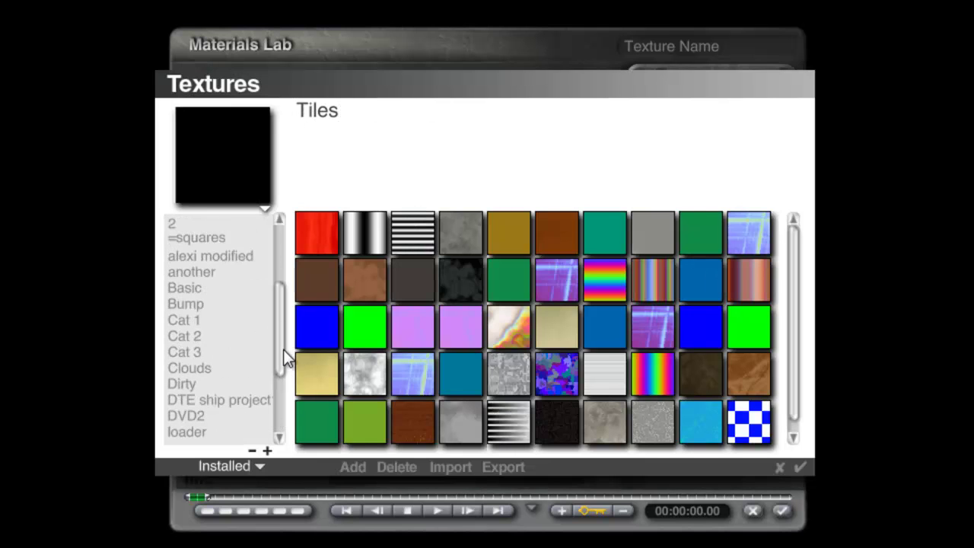
left_click(191, 305)
left_click(196, 292)
left_click(335, 373)
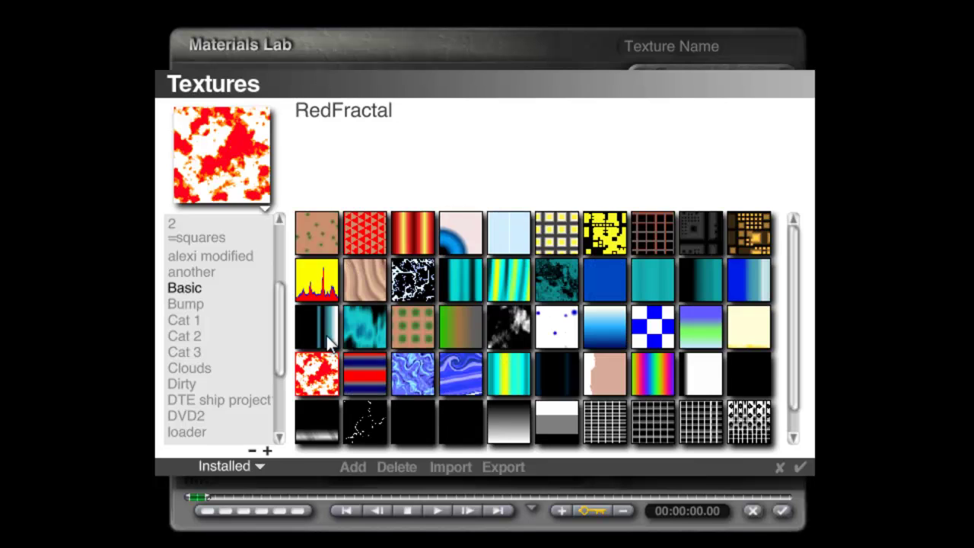
left_click(800, 463)
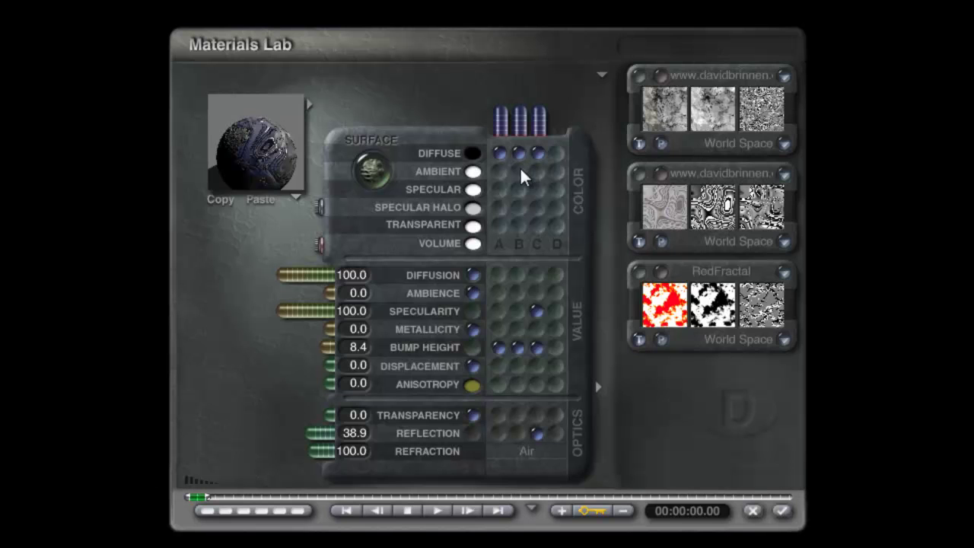
Restrict RedFractal to alpha output only in the Deep Texture Editor, accept the terrain material, and render the scene.
left_click(663, 288)
left_click(373, 192)
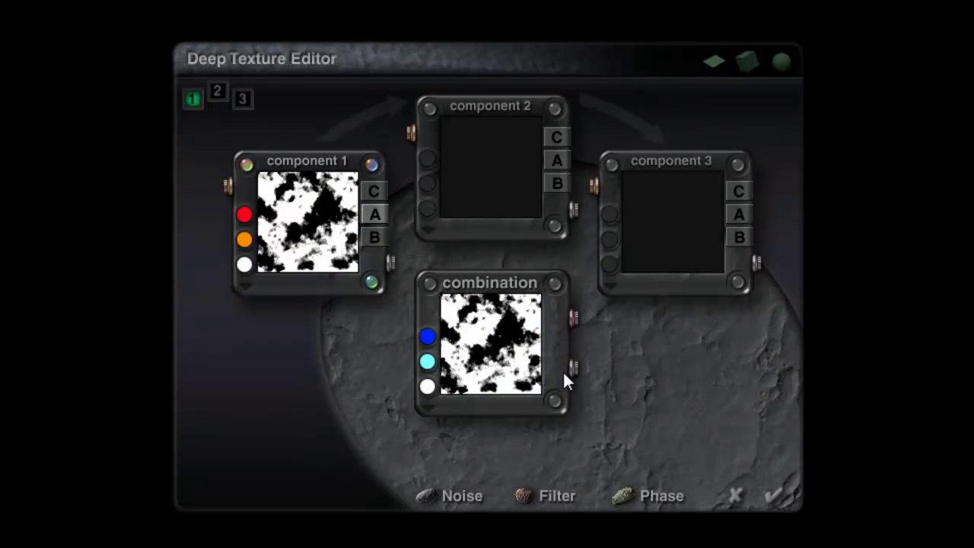
left_click(772, 496)
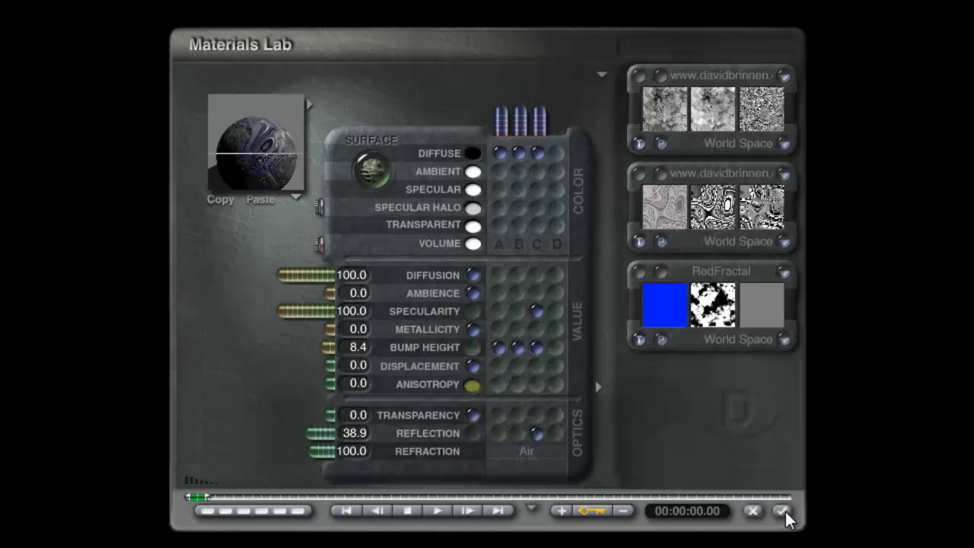
left_click(784, 513)
left_click(36, 230)
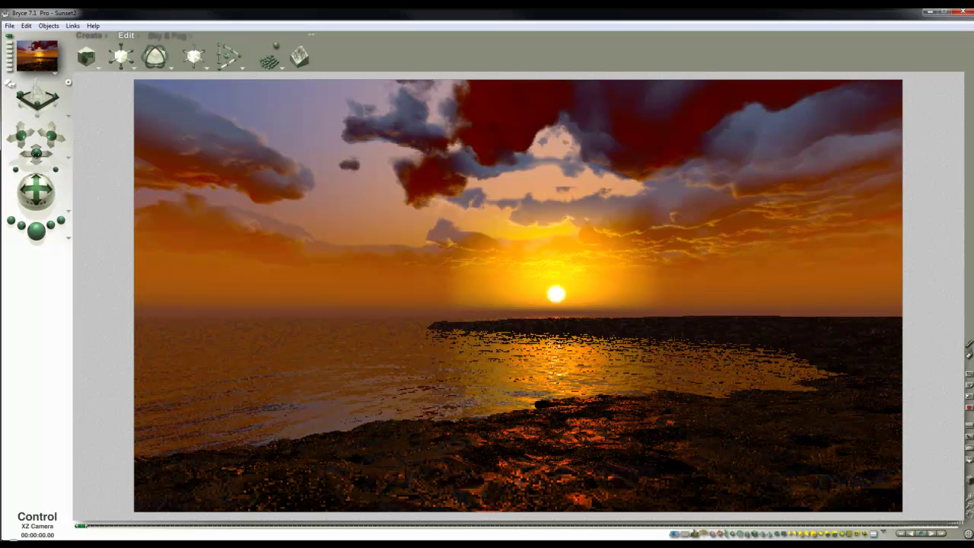
Move and turn the camera so the sun sits to the right of the frame's centre, and render.
left_click_drag(36, 154, 52, 134)
left_click_drag(42, 195, 52, 196)
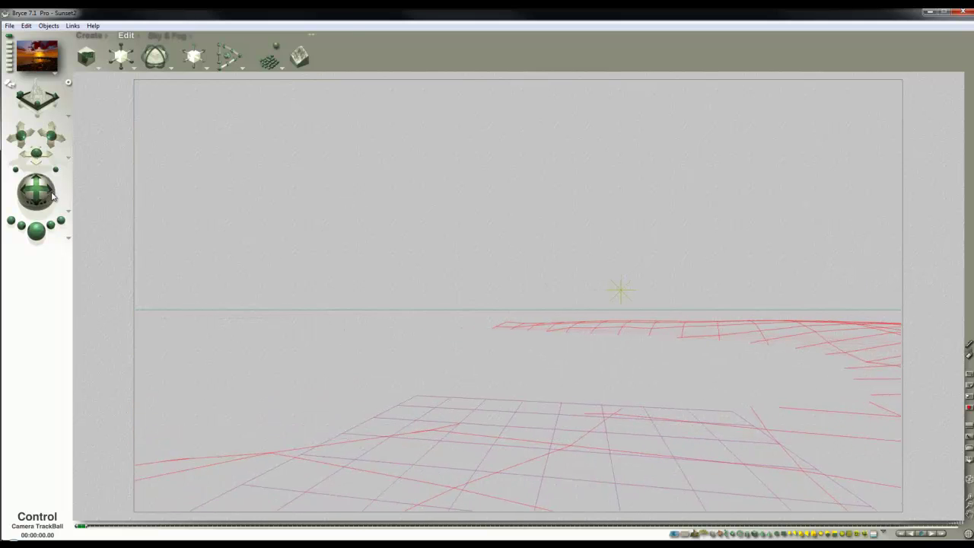
left_click(42, 236)
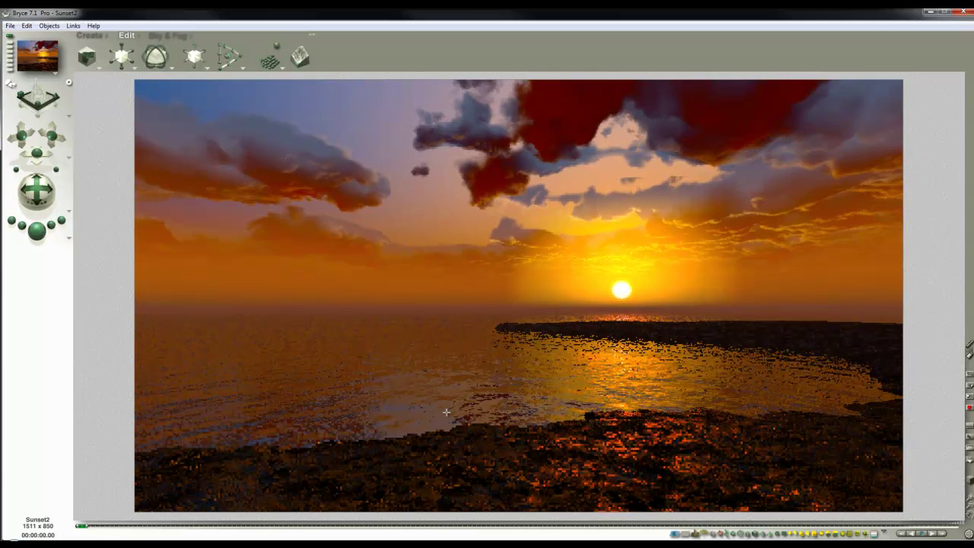
Enlarge the coastline terrain in the top view and move it so its near shore lies beneath the camera.
left_click(593, 326)
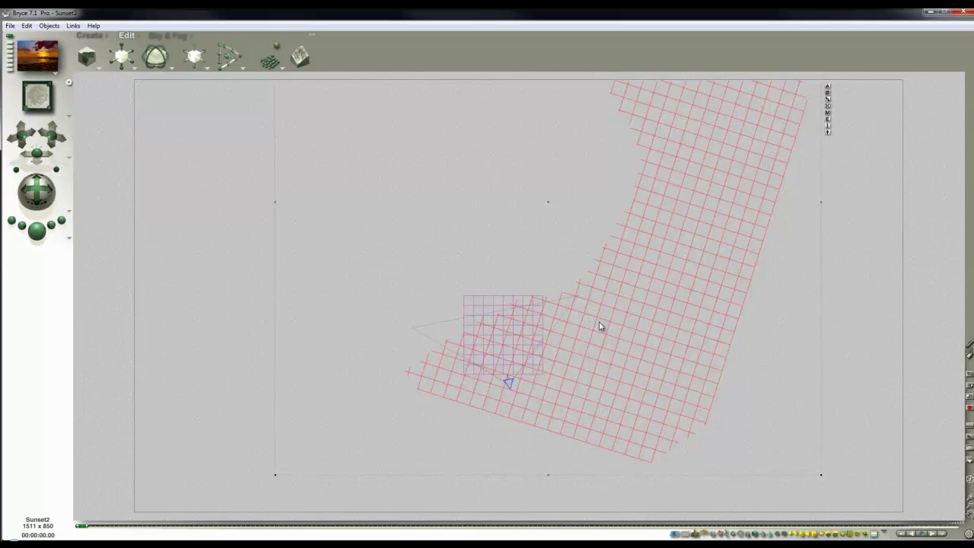
left_click(968, 506)
left_click(967, 507)
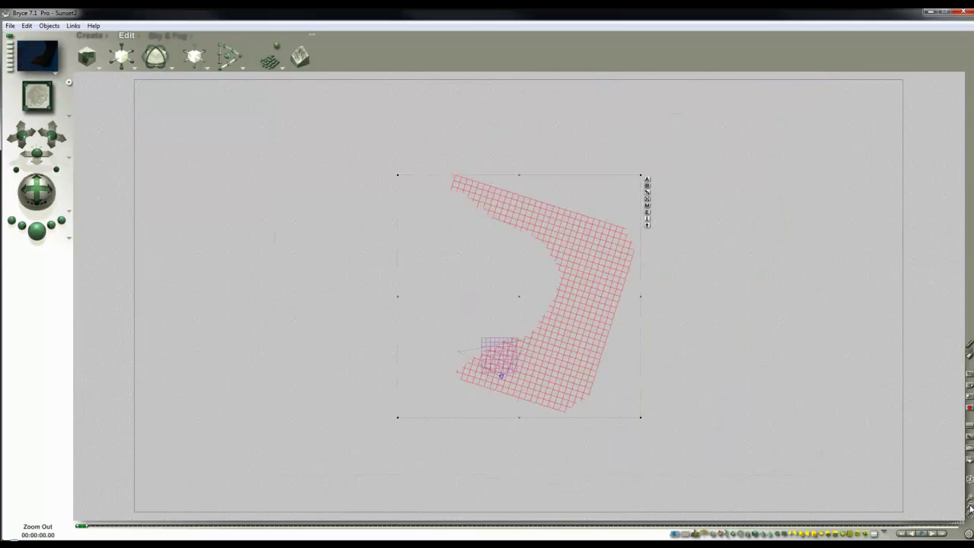
left_click(967, 506)
left_click_drag(122, 57, 145, 62)
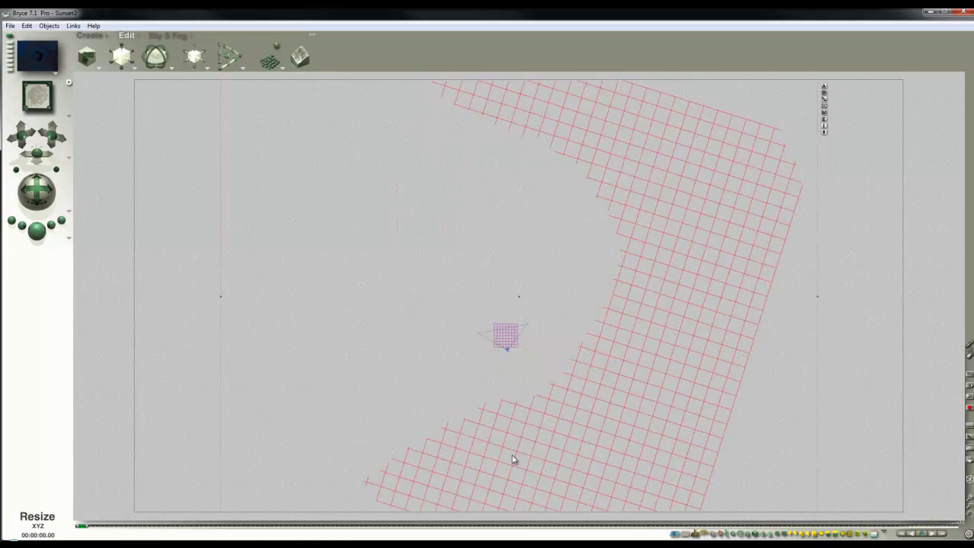
left_click_drag(512, 455, 573, 330)
key("1")
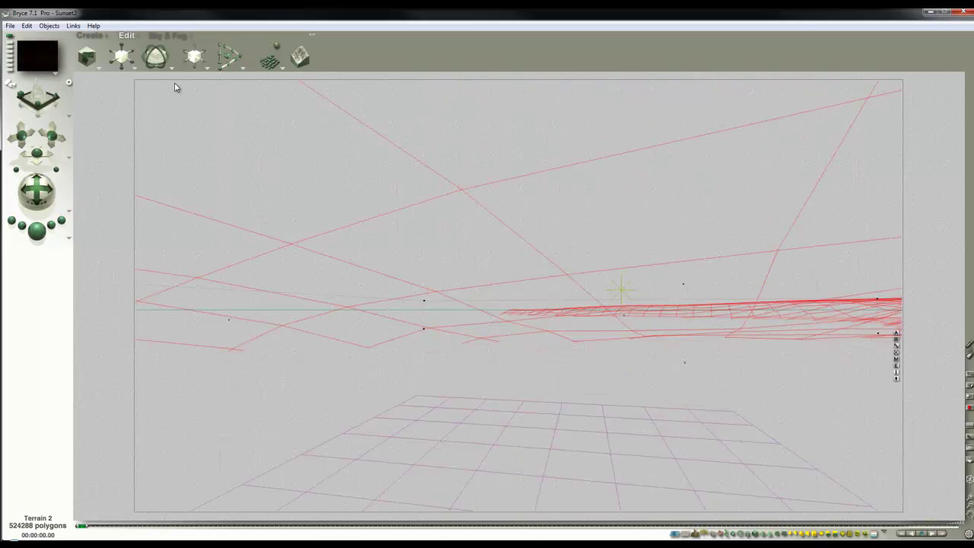
Lower the terrain, raise the camera above the foreground rocks, and render the scene.
left_click_drag(201, 50, 197, 50)
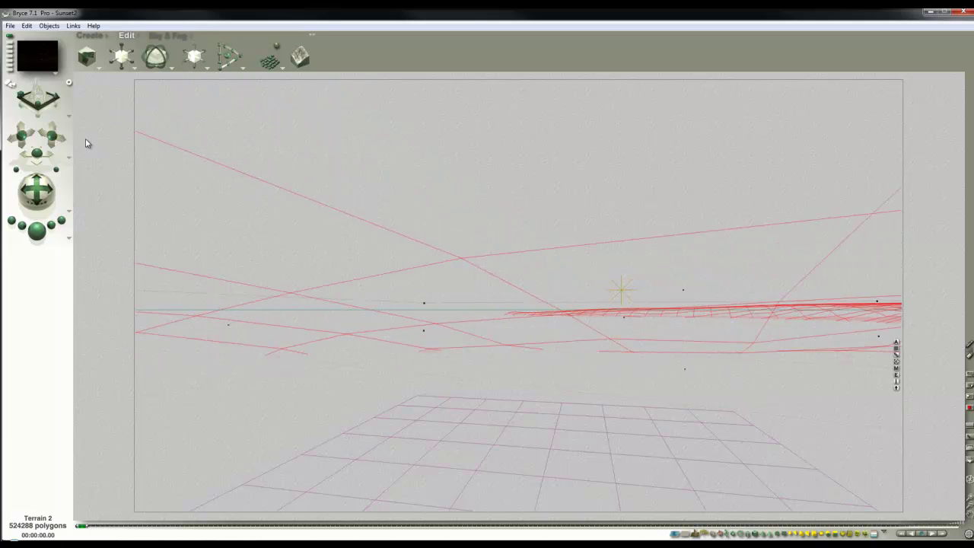
left_click_drag(52, 135, 52, 137)
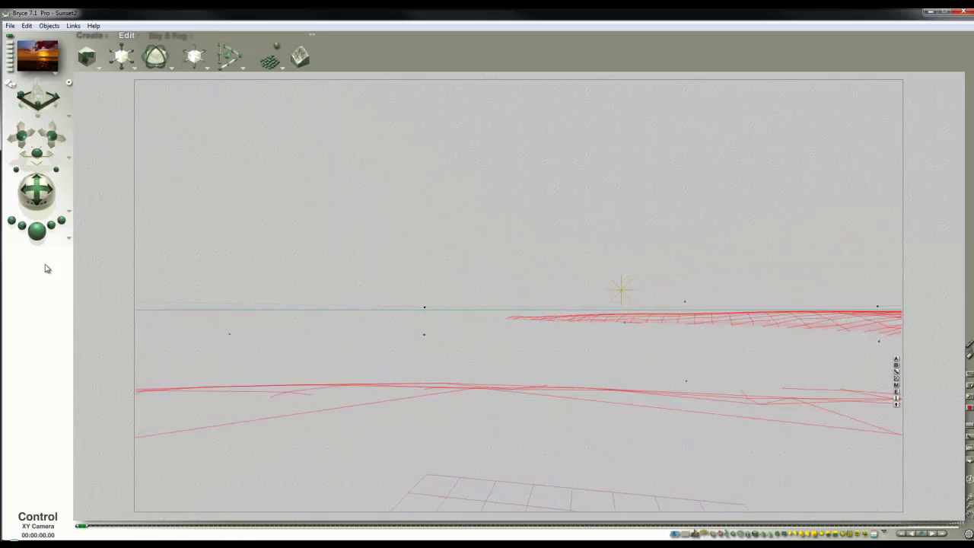
left_click(37, 230)
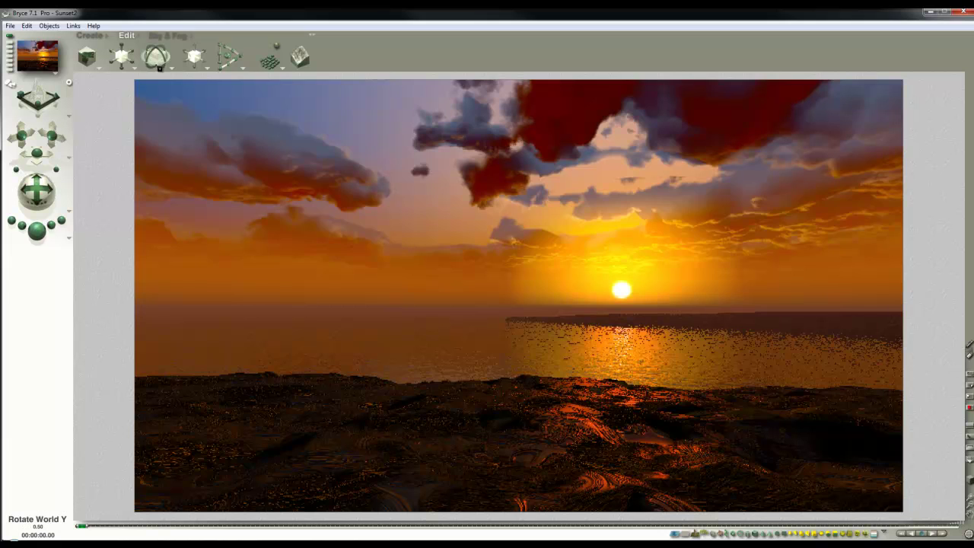
Rotate the terrain about the world Y axis, make it taller, shift the camera, and render.
left_click_drag(159, 69, 146, 83)
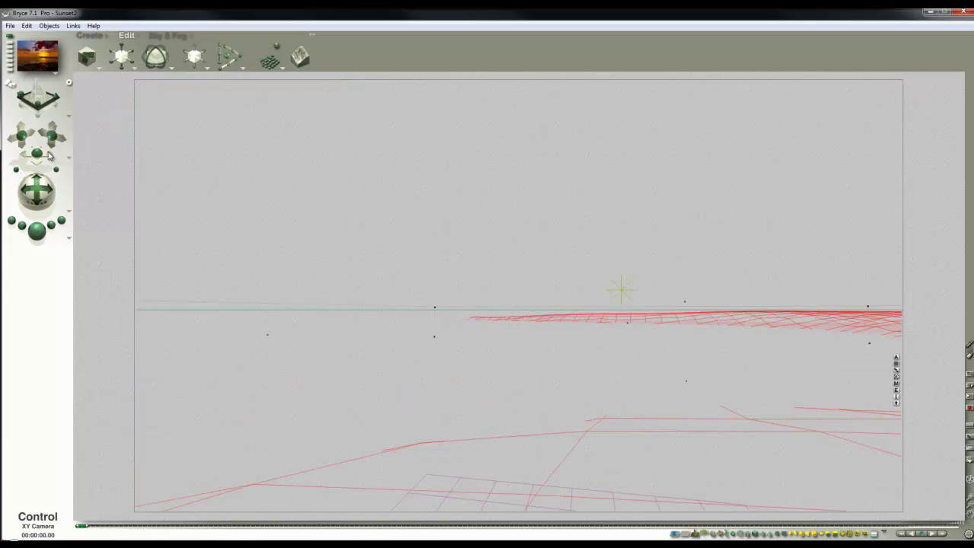
left_click_drag(39, 151, 264, 251)
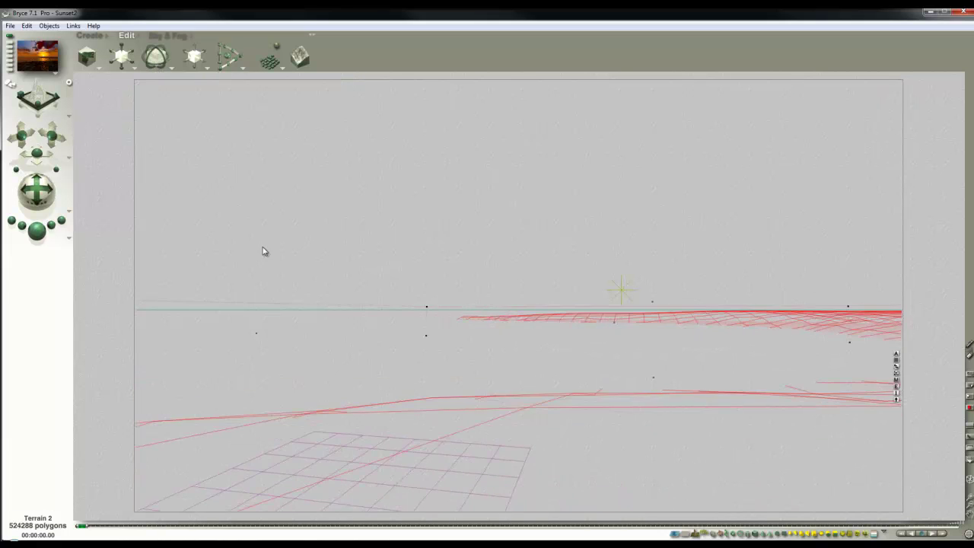
left_click_drag(122, 48, 90, 99)
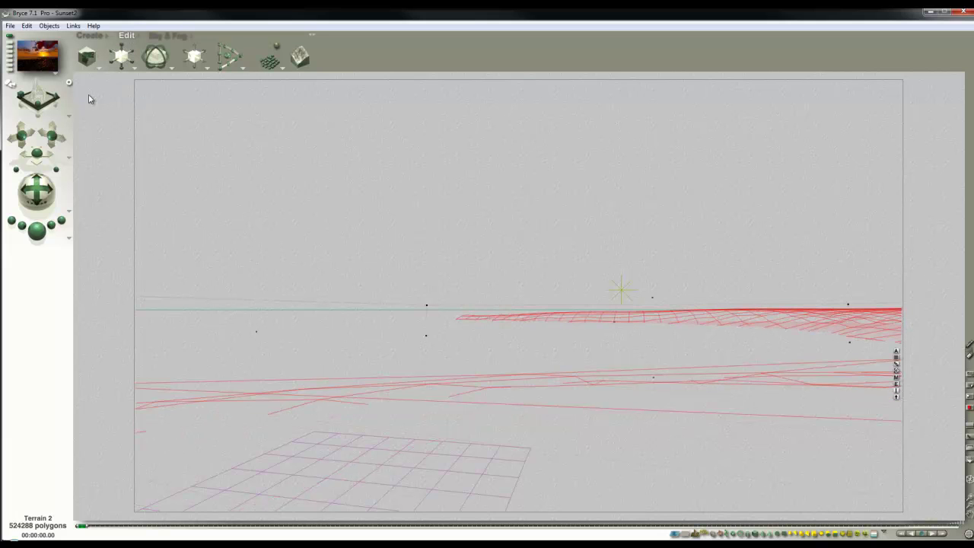
left_click(36, 229)
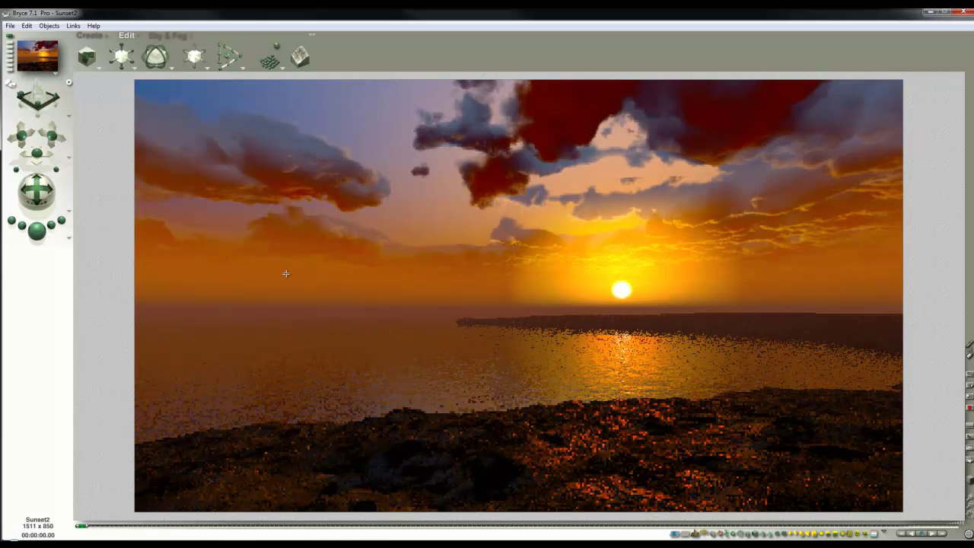
Turn the camera to bring the sun closer to the frame's centre above the bay, rendering to check the framing.
left_click_drag(37, 190, 44, 192)
left_click(37, 229)
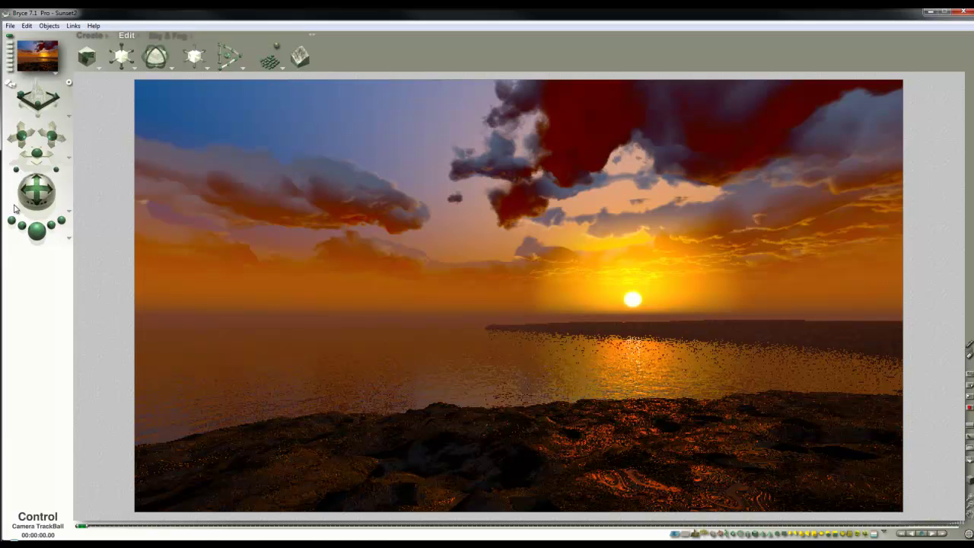
left_click_drag(30, 199, 62, 194)
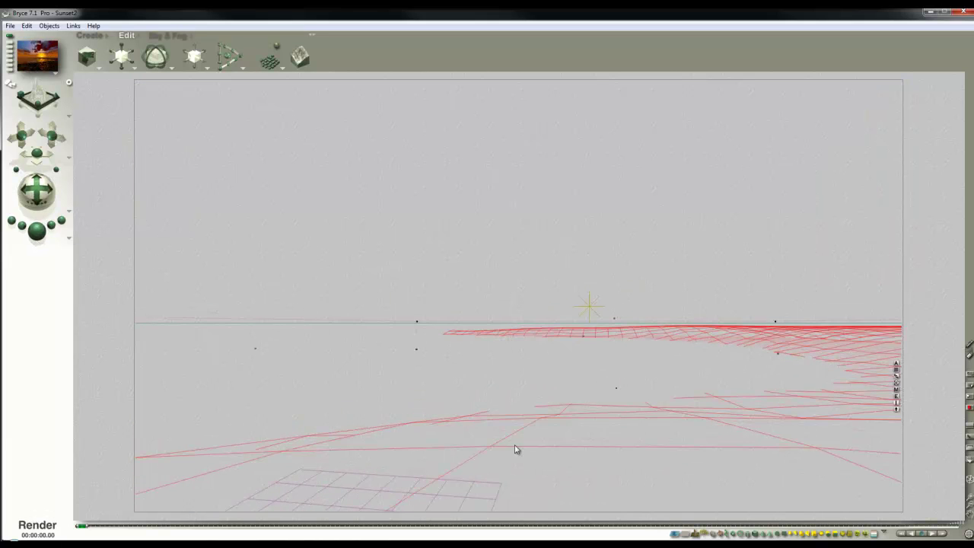
key("ctrl+r")
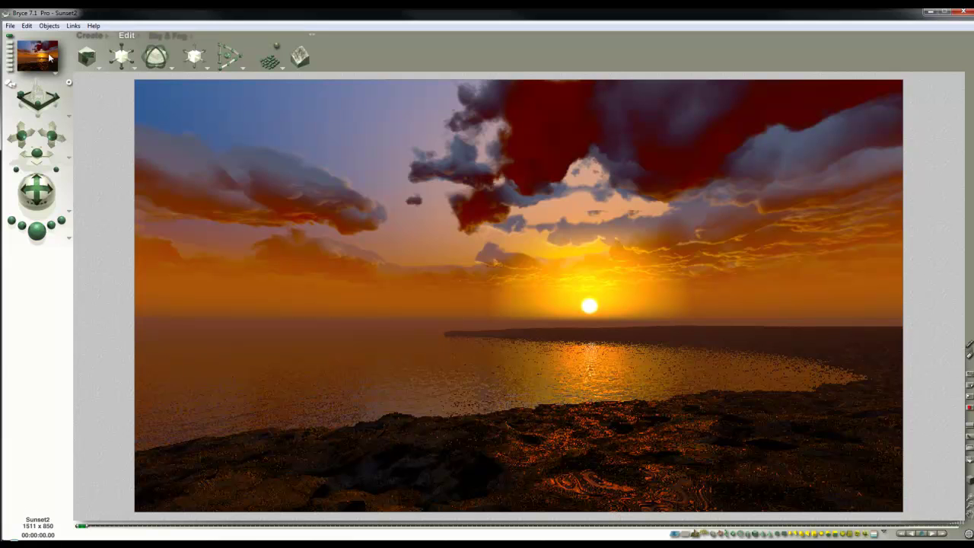
Change the document to a portrait format with a resolution of 567 x 850 and a 2:3 aspect ratio.
left_click(10, 26)
left_click(34, 47)
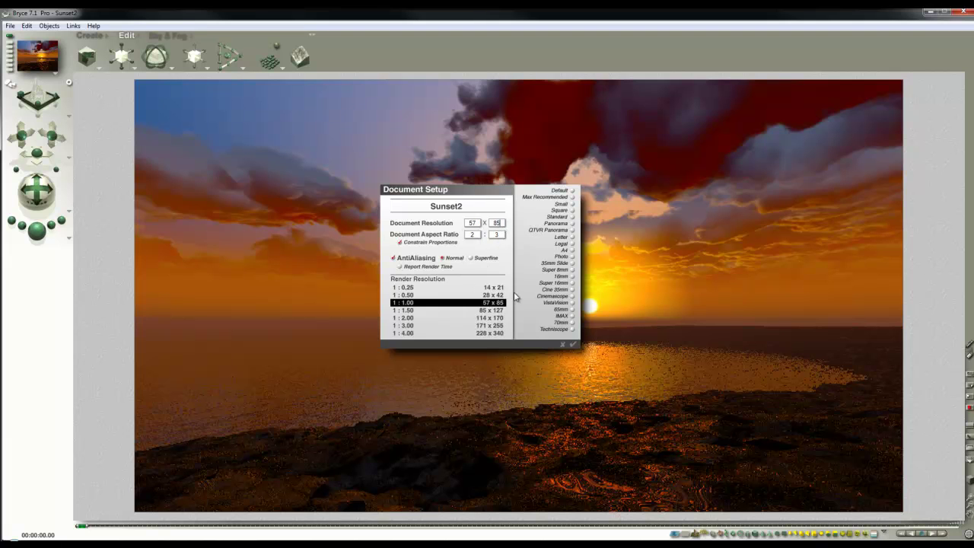
left_click(572, 344)
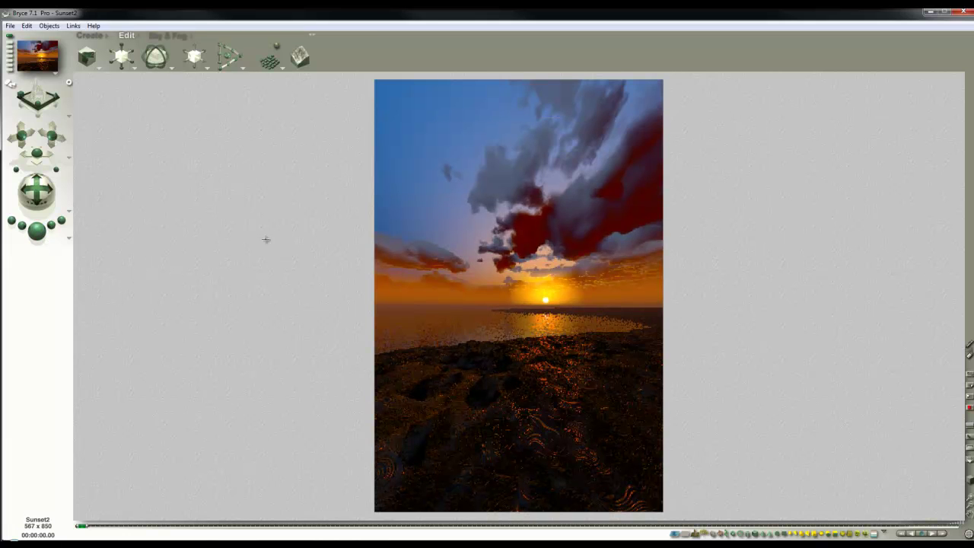
Reposition the terrain and turn the camera so the sun sits right of the portrait frame's centre, and render.
left_click_drag(46, 196, 49, 205)
left_click_drag(211, 63, 205, 59)
left_click_drag(53, 209, 126, 173)
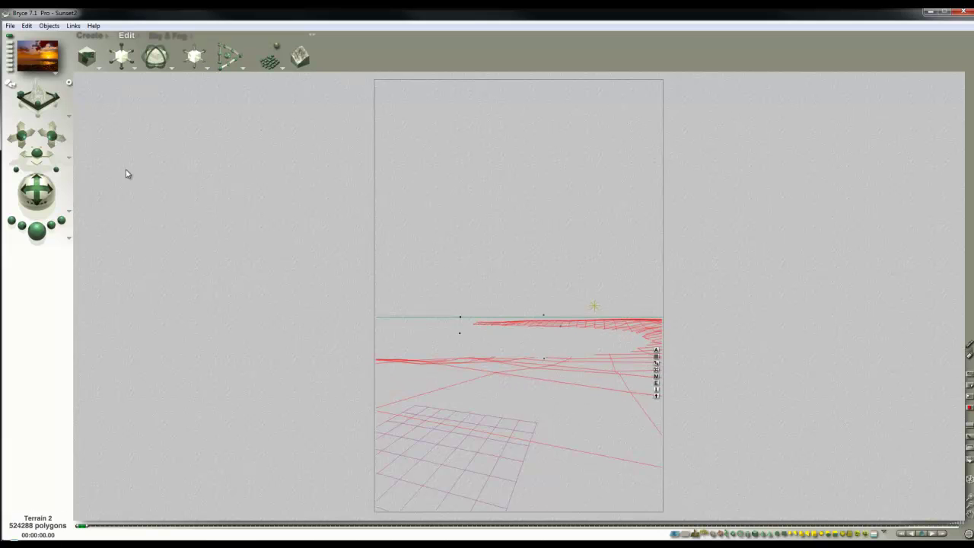
left_click(37, 229)
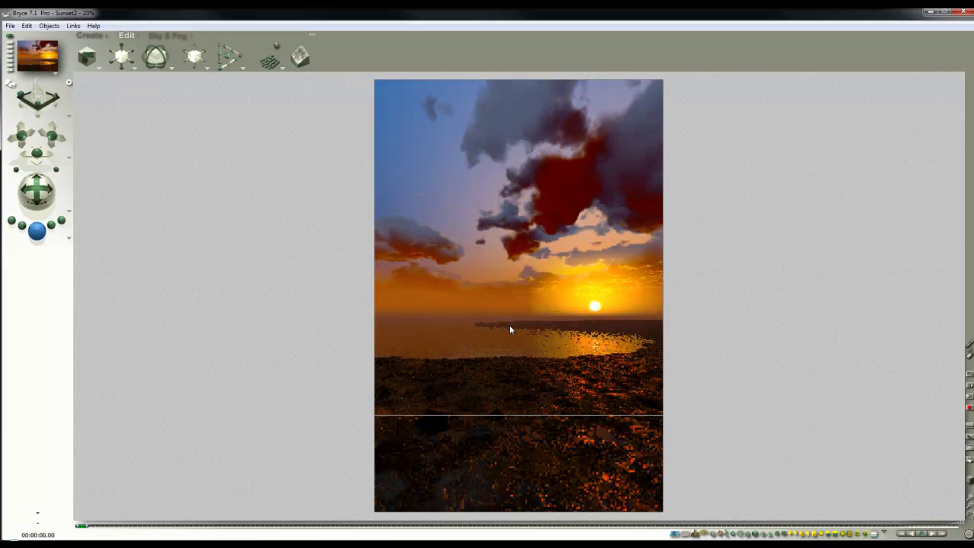
Move and turn the camera to push the sun toward the frame's right edge with the bay centred, and render.
left_click_drag(37, 152, 37, 155)
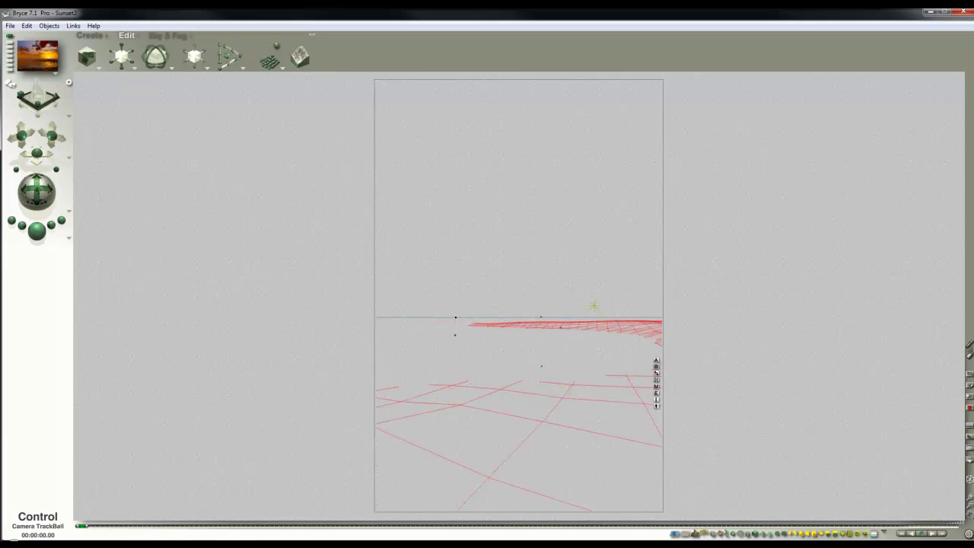
left_click_drag(36, 190, 38, 191)
left_click_drag(36, 154, 32, 154)
left_click_drag(36, 190, 41, 190)
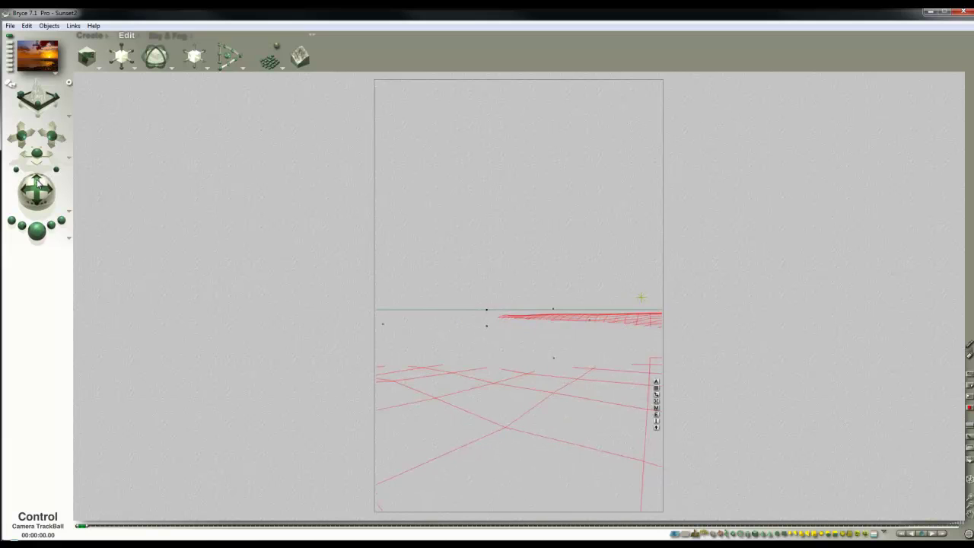
left_click_drag(36, 152, 37, 155)
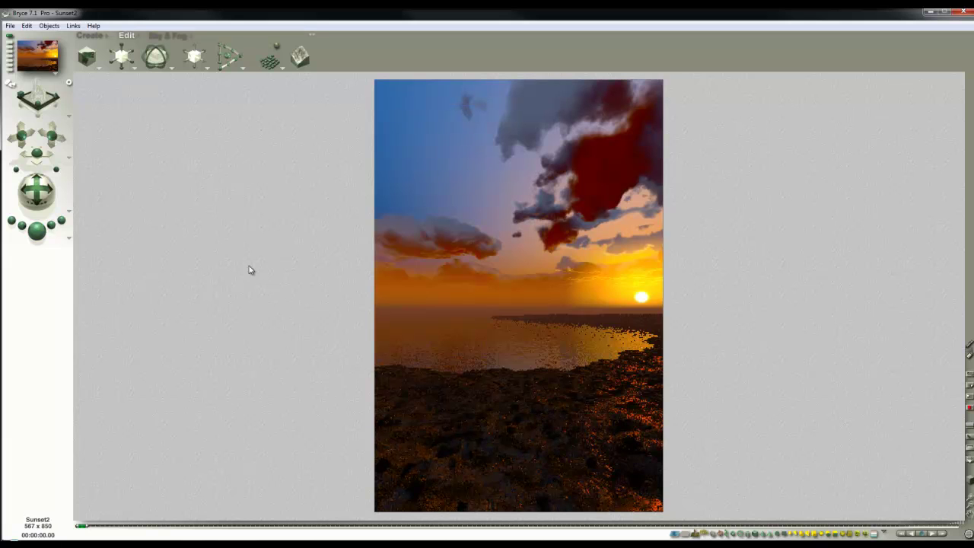
Turn and move the camera to bring the sun back in from the right edge, lower the camera slightly, and render.
left_click_drag(38, 190, 41, 192)
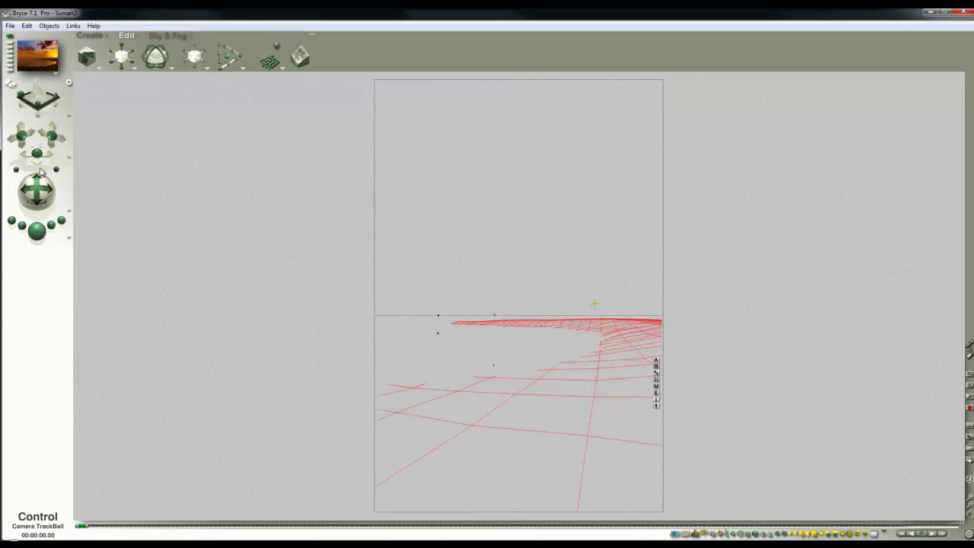
left_click_drag(40, 158, 42, 159)
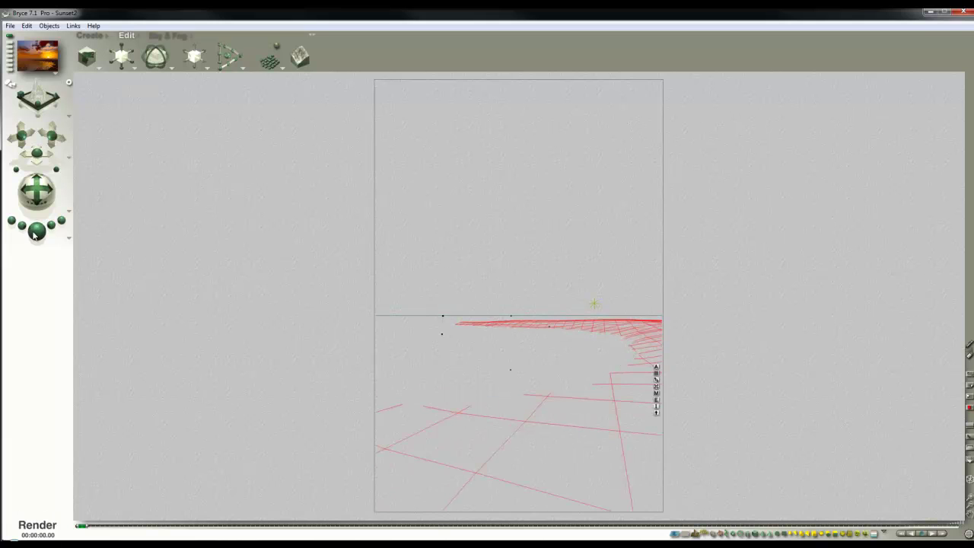
left_click(67, 232)
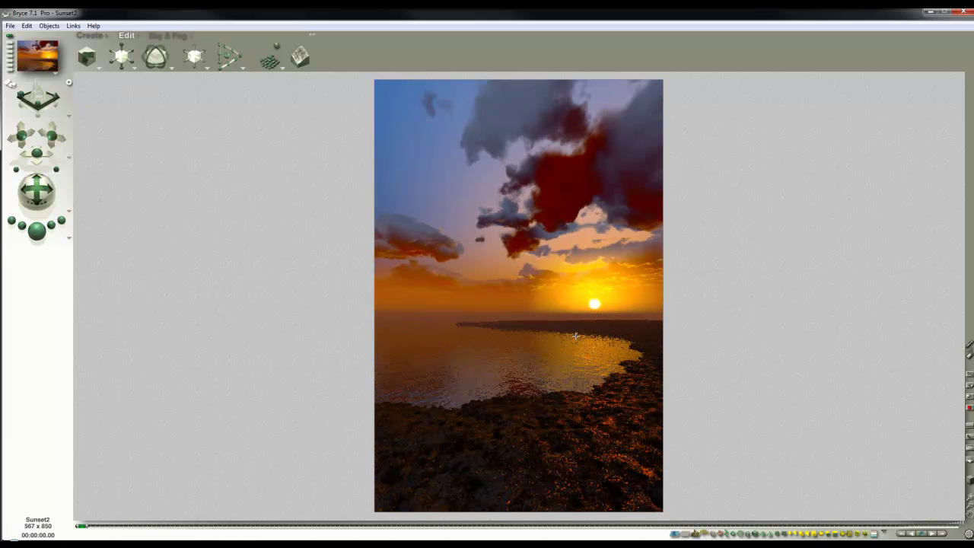
left_click_drag(52, 137, 52, 141)
left_click(36, 229)
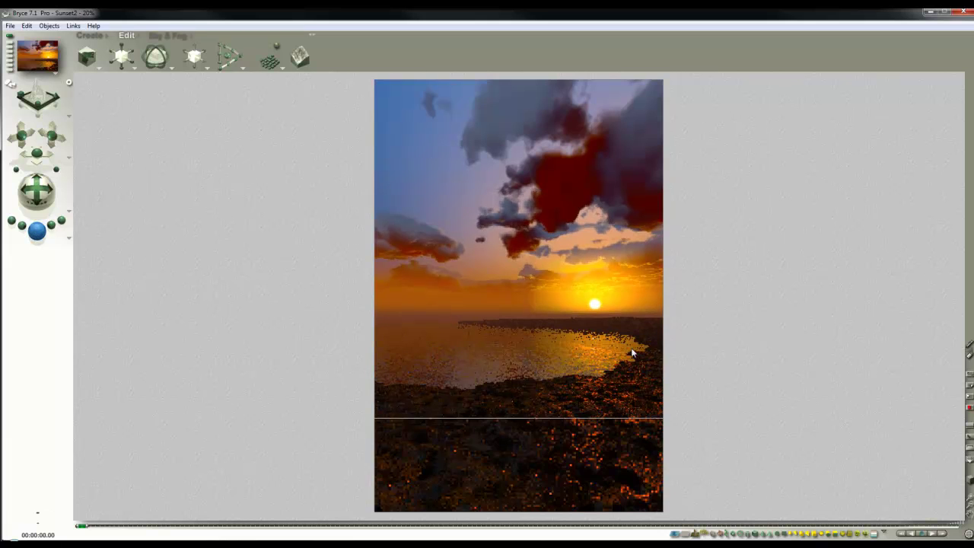
Mark a render area around the sun's reflection at the shoreline and check it against the wireframe view.
left_click(623, 386)
left_click_drag(624, 388, 571, 313)
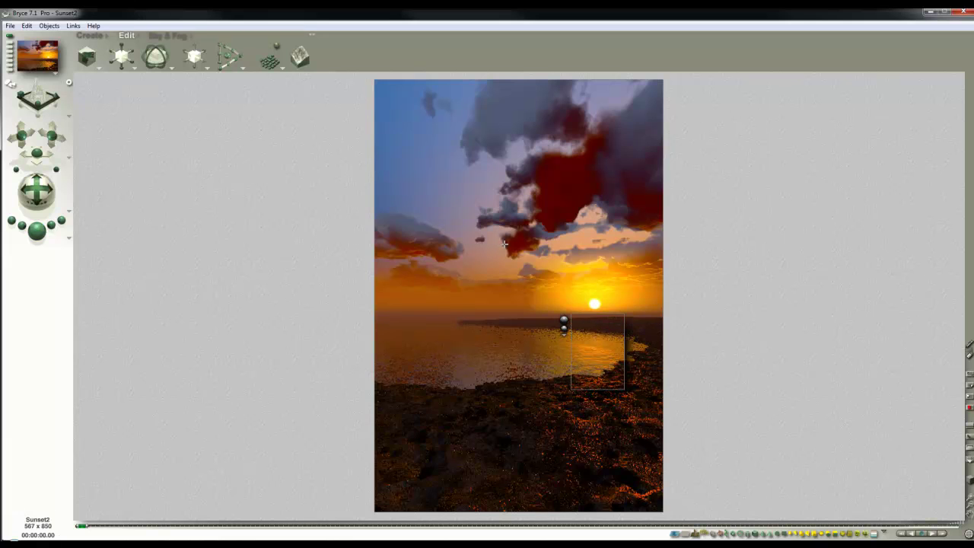
left_click(467, 350)
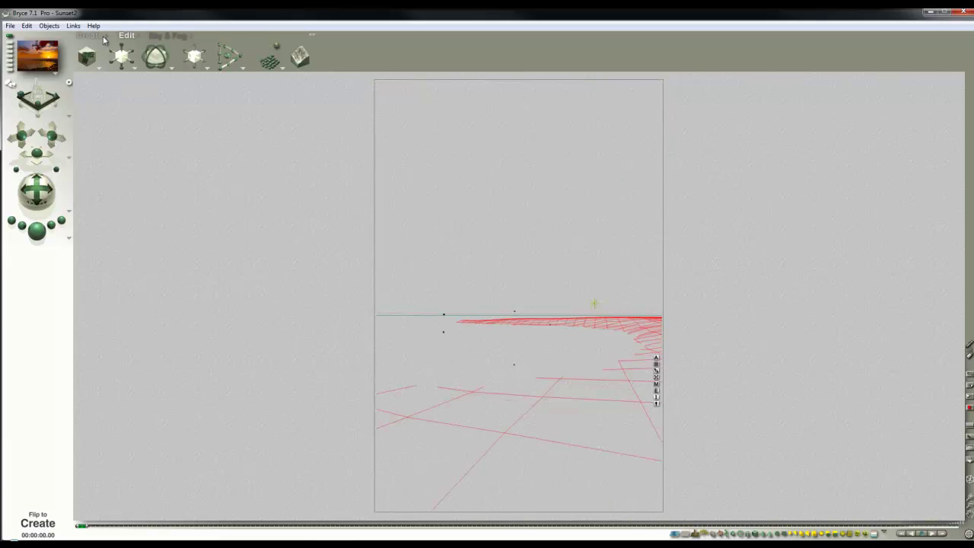
key("Escape")
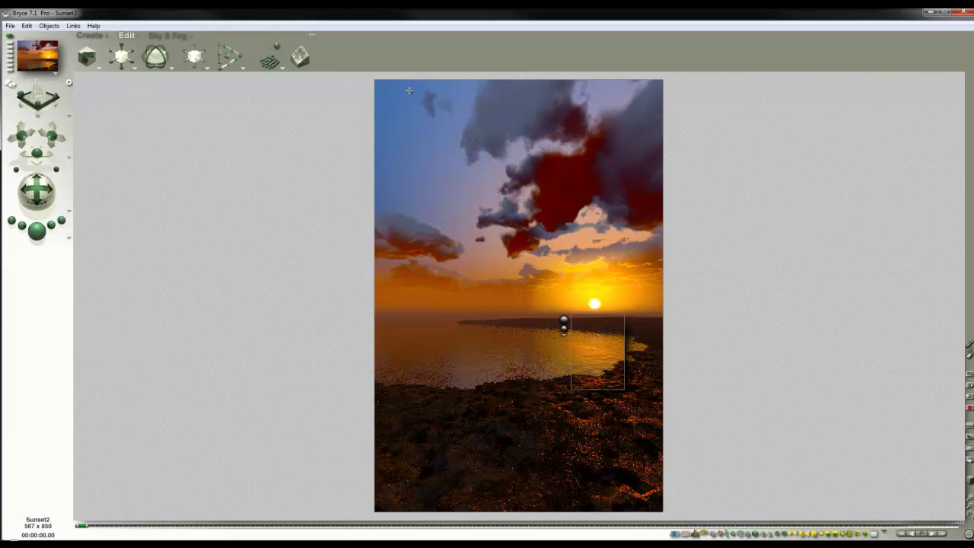
Create a radial light and place it at the camera's position in the top view.
left_click(445, 317)
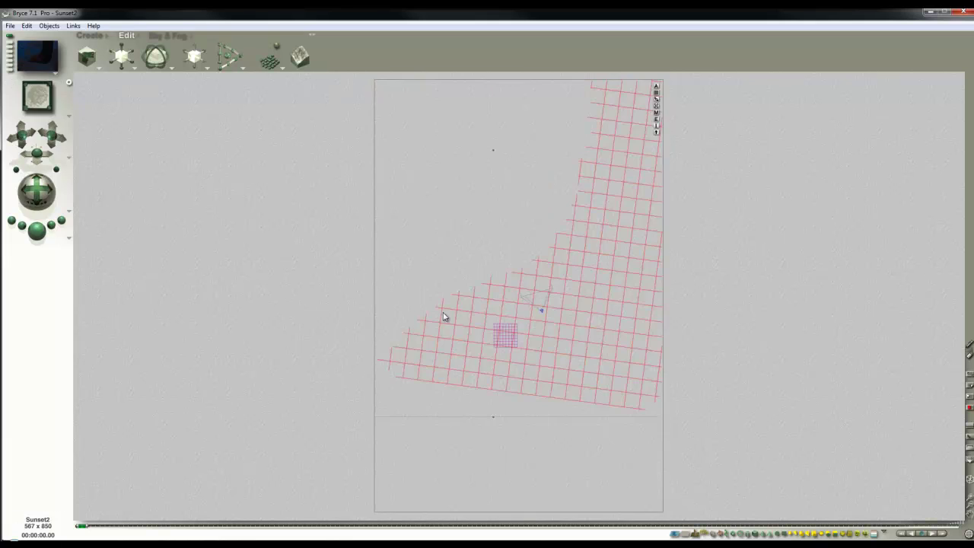
left_click(102, 36)
left_click(279, 66)
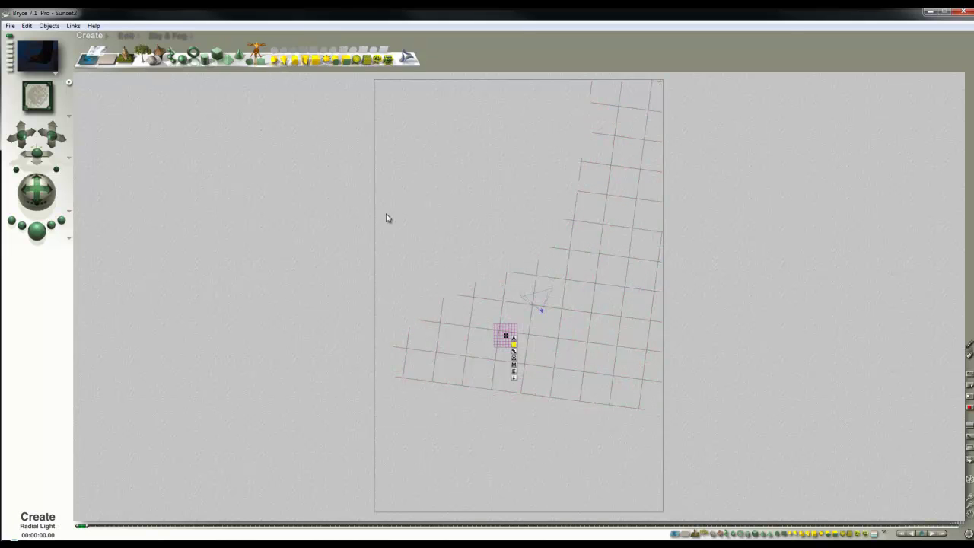
left_click(127, 38)
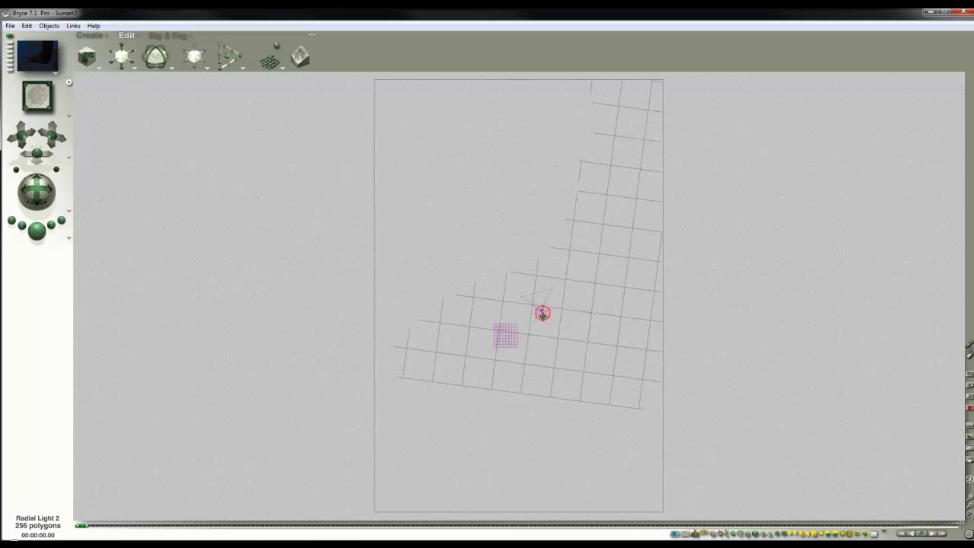
Raise the radial light to the camera's height in a side view, and render from the camera view.
key("2")
left_click(37, 228)
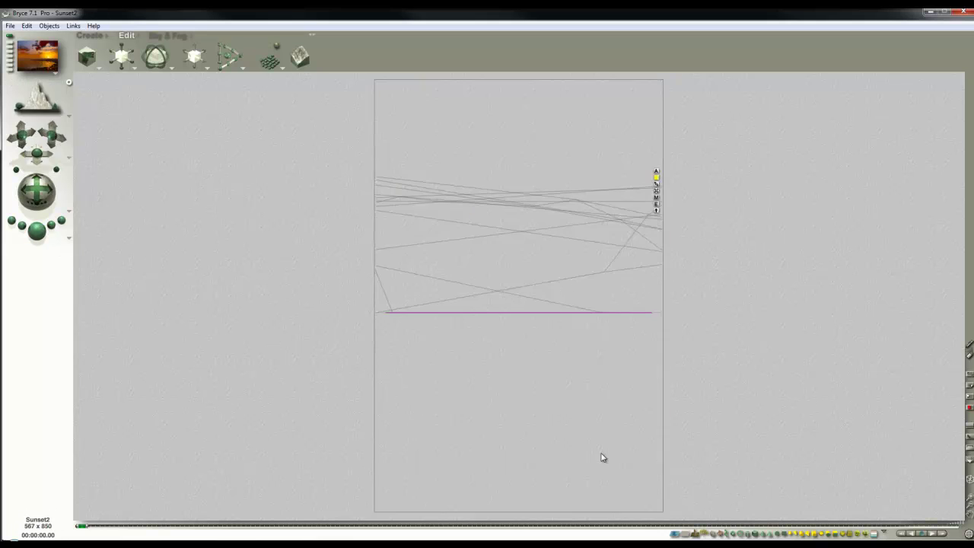
left_click(970, 508)
left_click(969, 508)
left_click(970, 508)
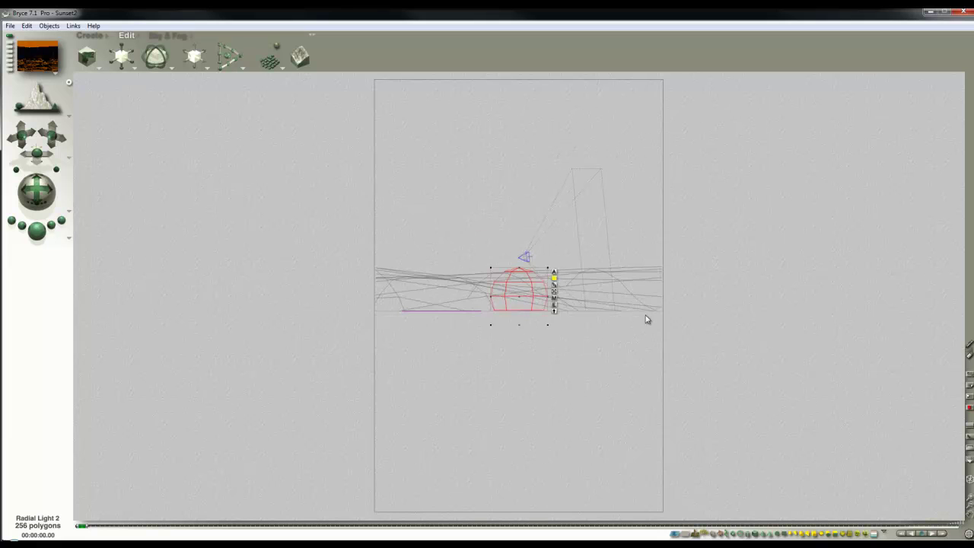
left_click_drag(520, 308, 521, 259)
key("1")
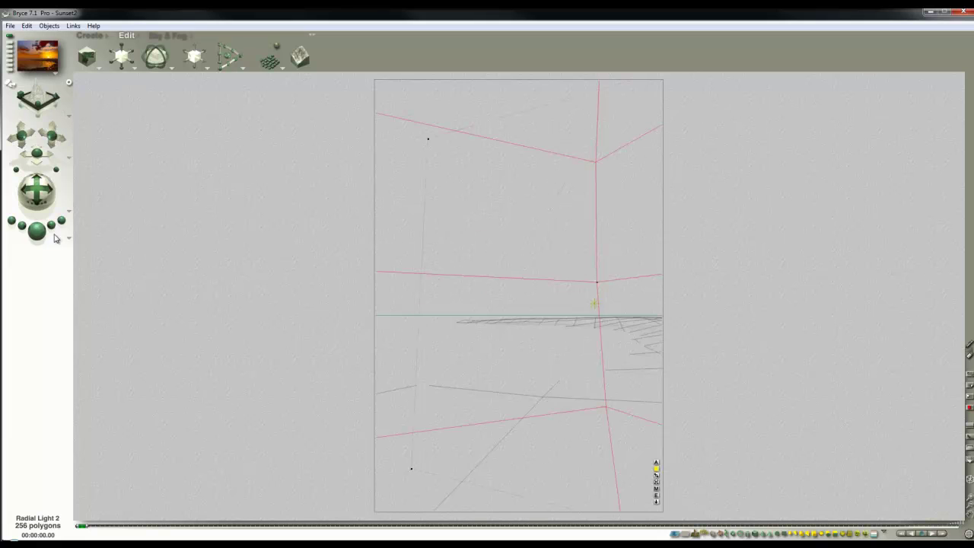
key("ctrl+r")
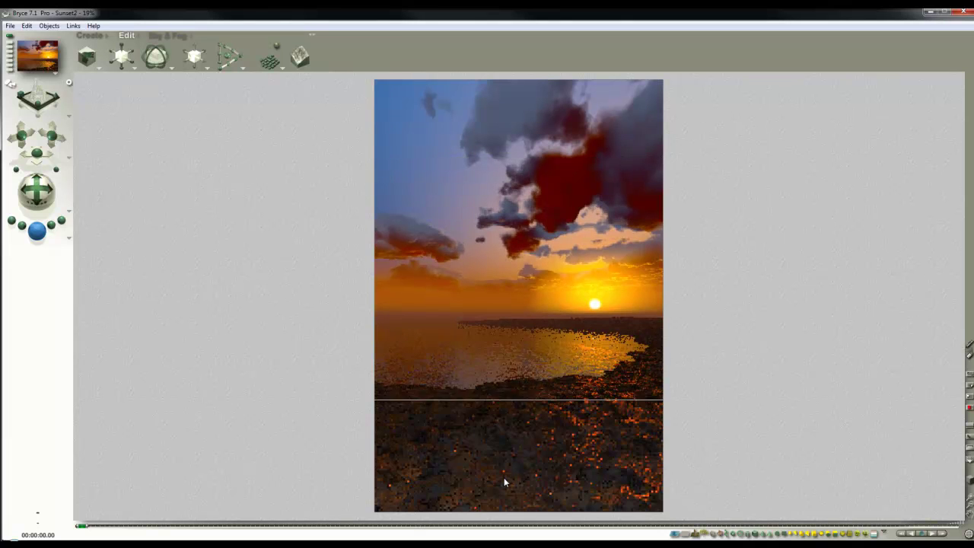
Stop the render and set the radial light's diffuse intensity to 50.
left_click(509, 479)
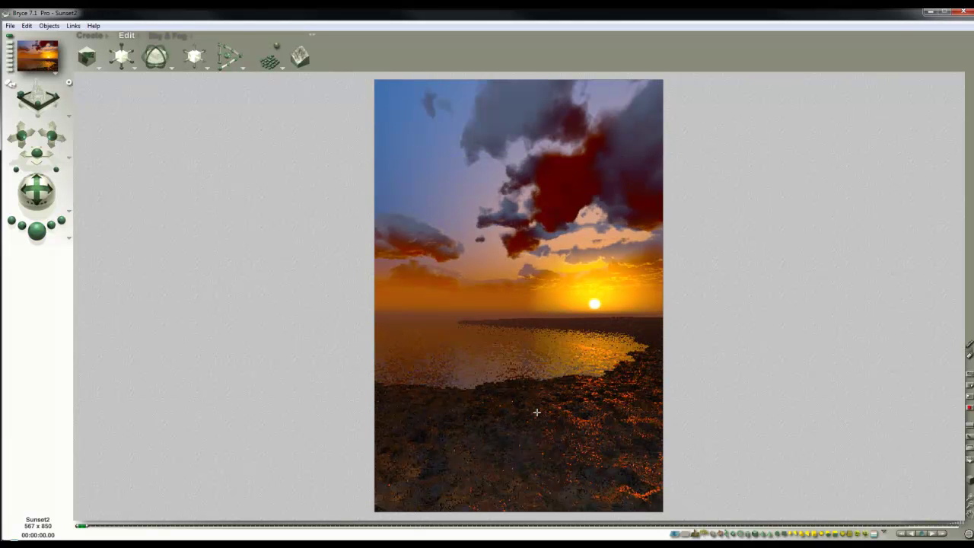
key("3")
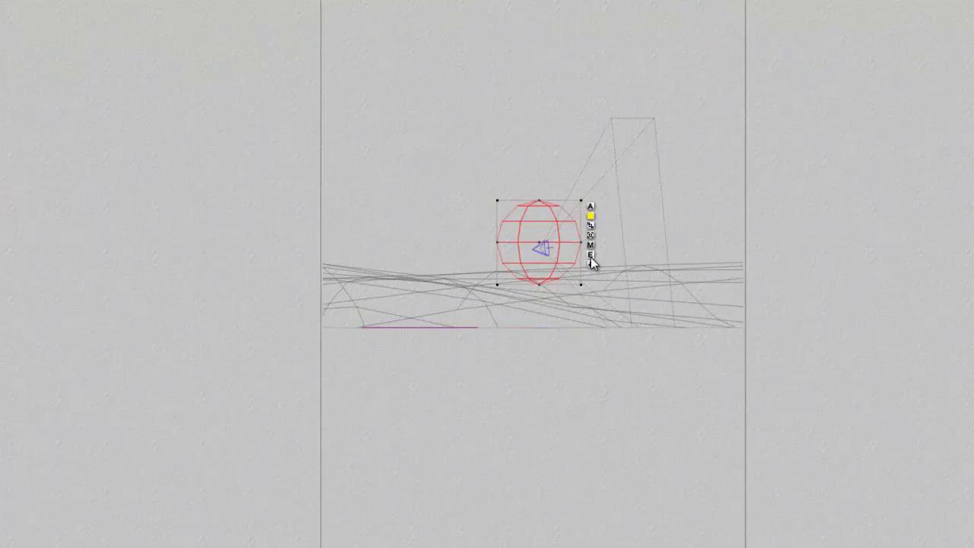
left_click(590, 255)
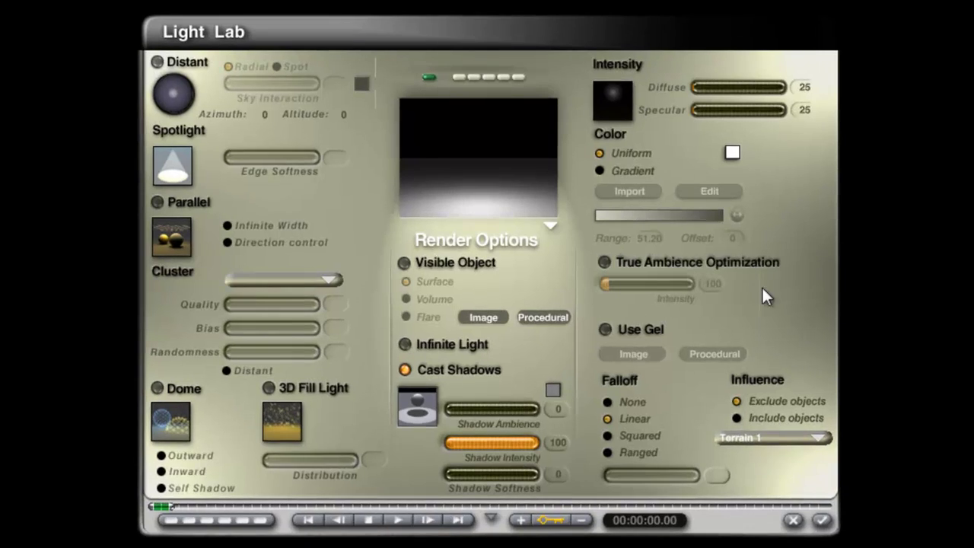
left_click(794, 88)
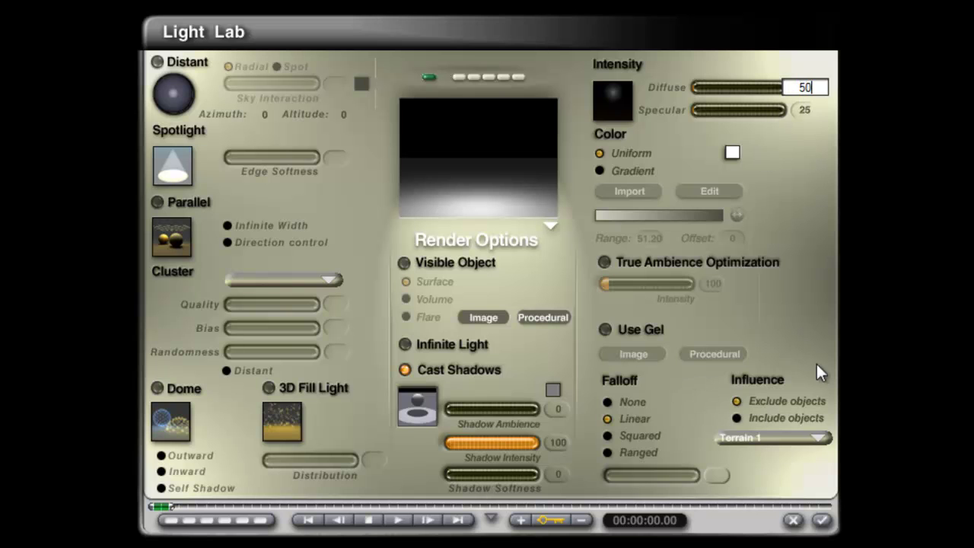
key("Return")
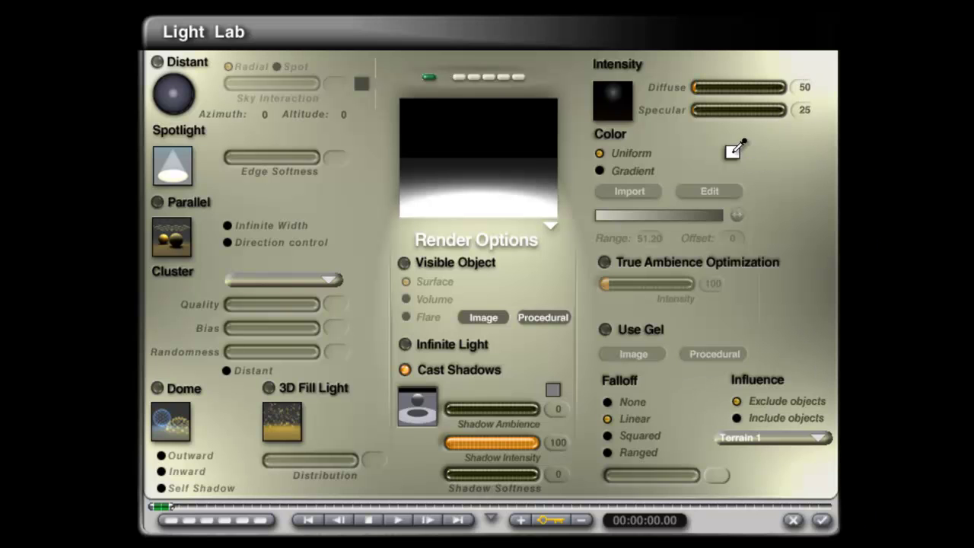
Change the radial light's uniform colour to pale blue and render the scene from the camera view.
left_click(733, 150)
left_click(796, 181)
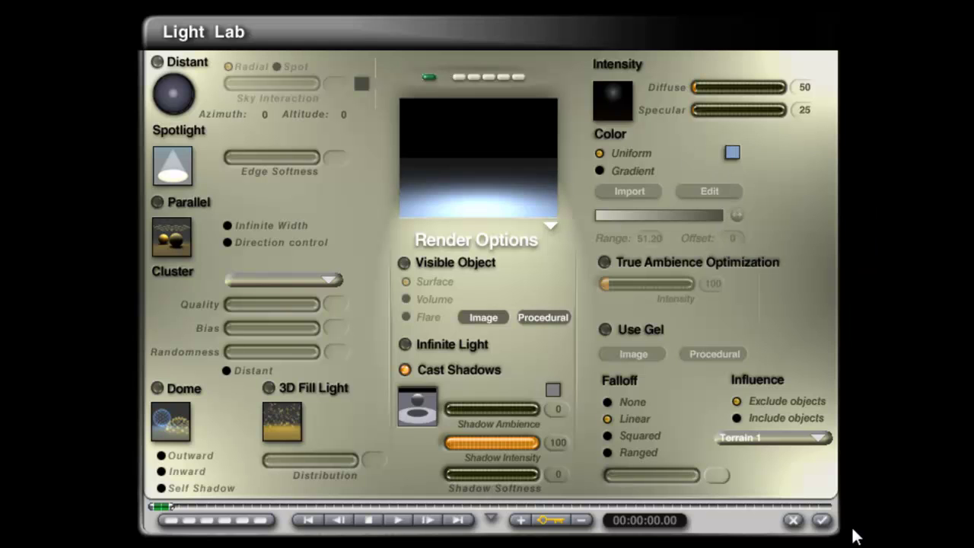
left_click(823, 520)
key("1")
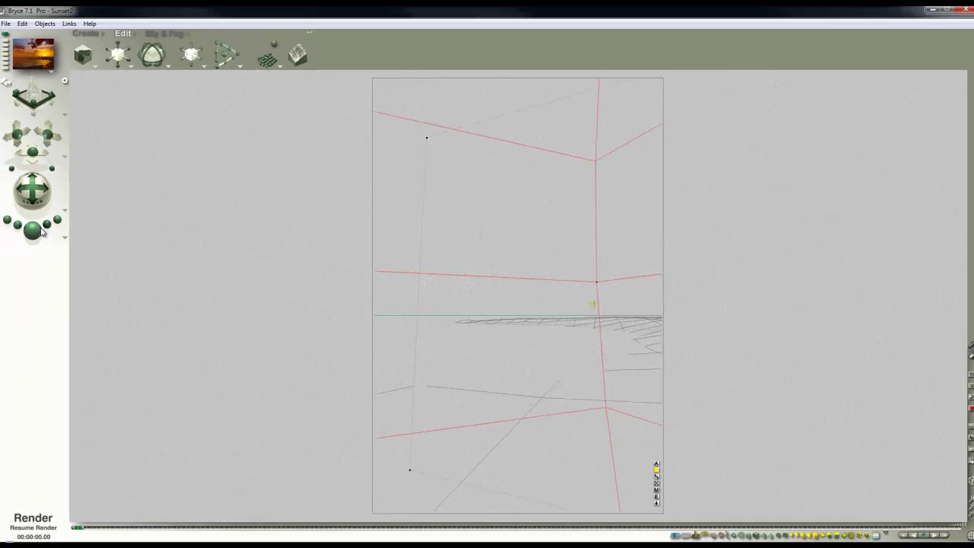
left_click(42, 232)
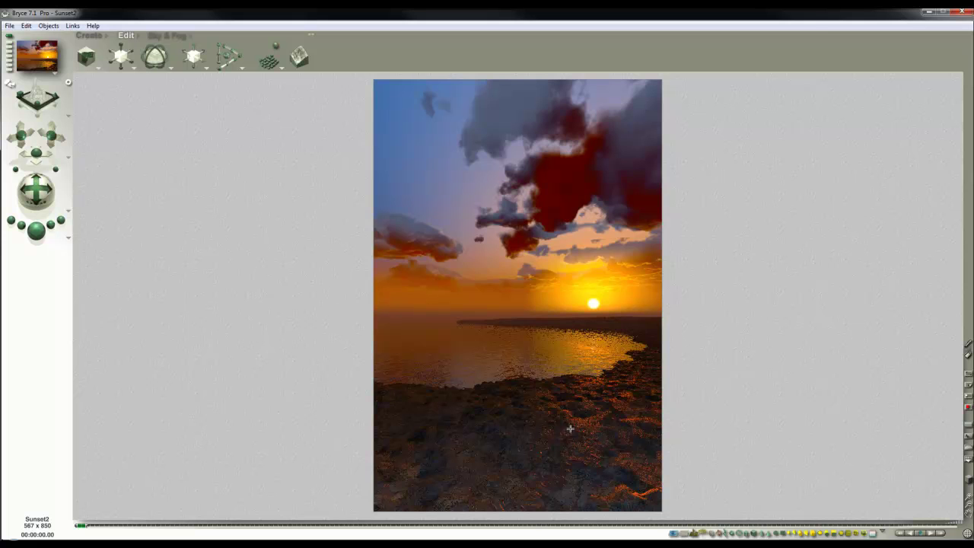
Restrict the radial light's influence to included objects only, with Terrain 2 as the included object.
left_click(473, 308)
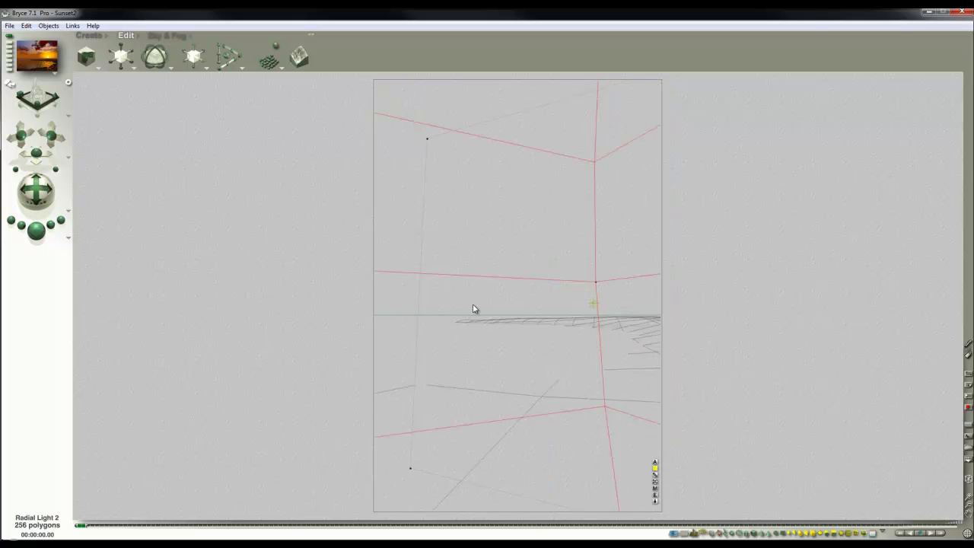
left_click(655, 494)
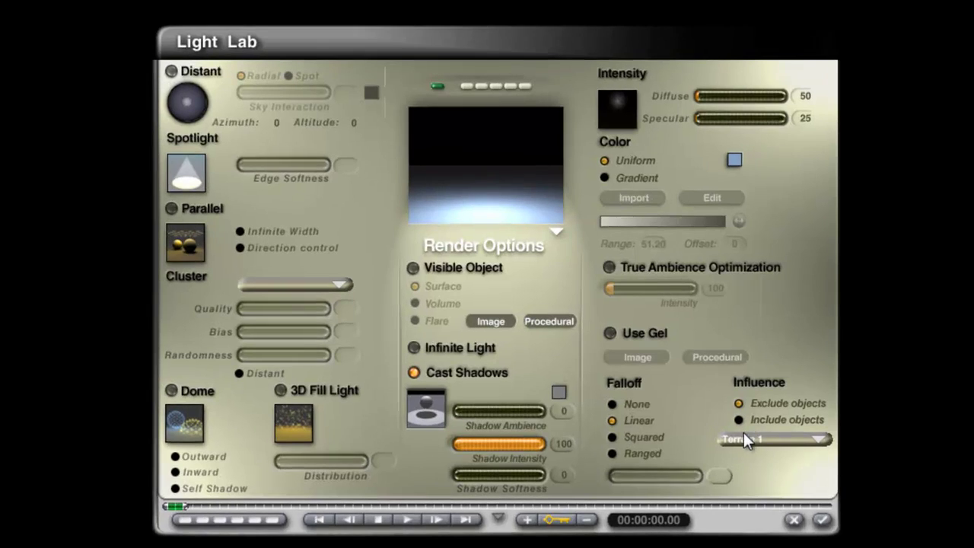
left_click(740, 421)
left_click(798, 441)
left_click(837, 470)
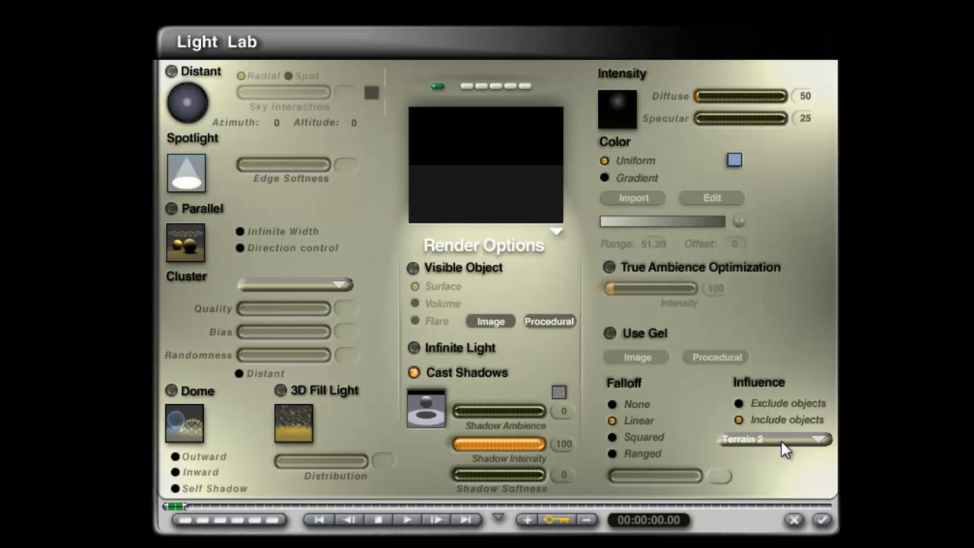
left_click(822, 520)
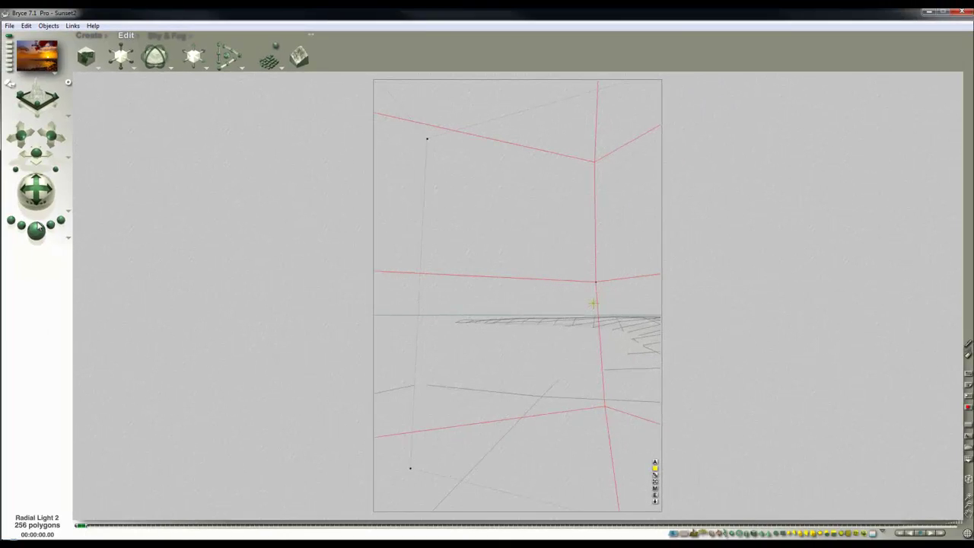
Add the Palm Trees preset from the Trees category of the object library to the scene.
left_click(108, 38)
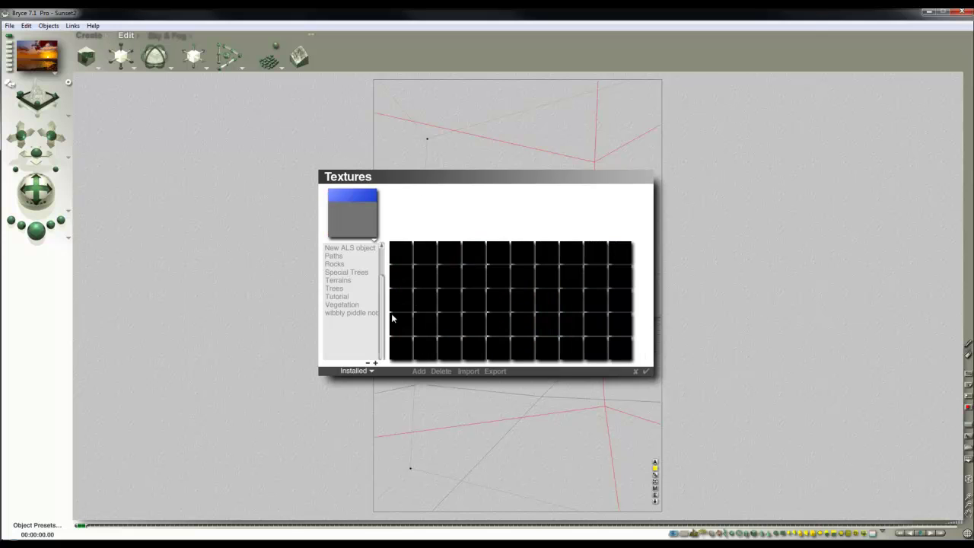
left_click(334, 289)
left_click(500, 279)
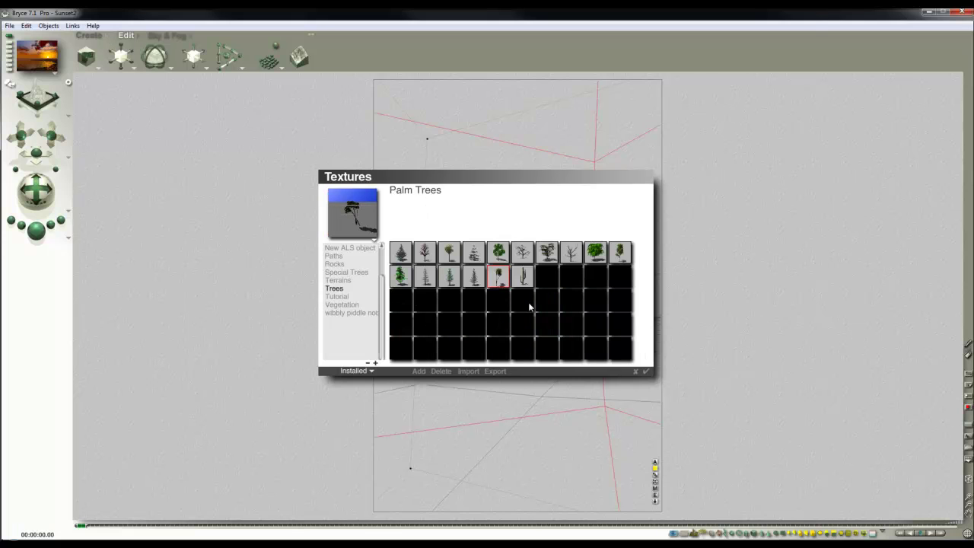
left_click(645, 372)
Enlarge the palm trees in the camera view, move them toward the shoreline and rotate them into position.
key("2")
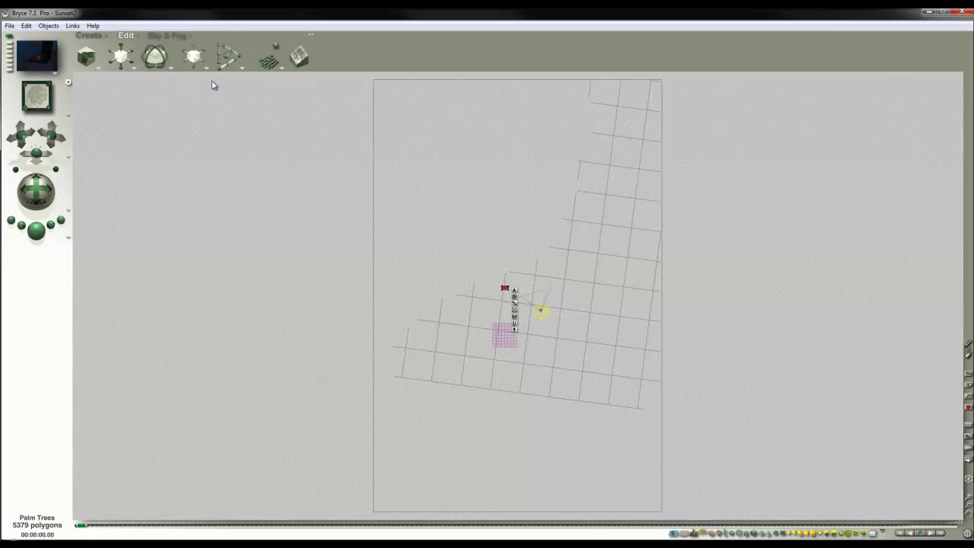
key("1")
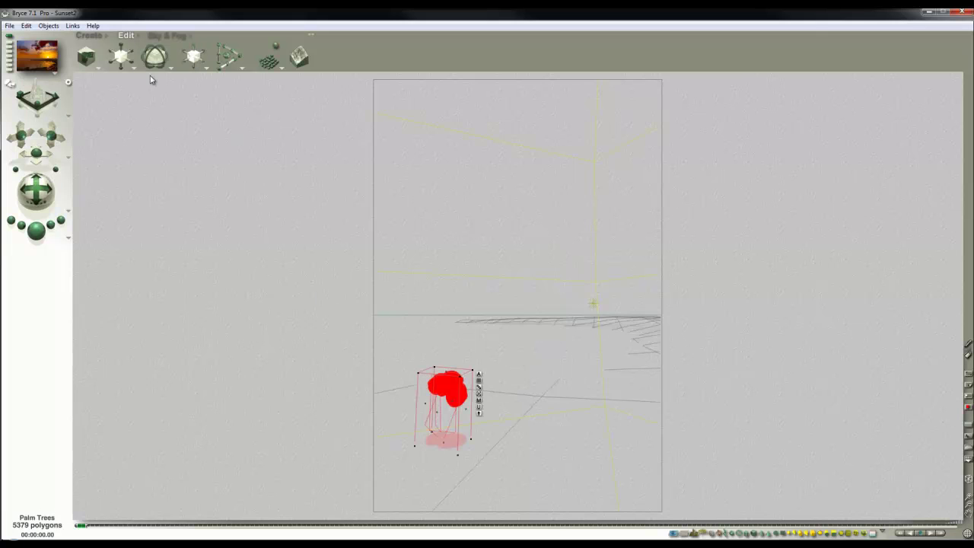
left_click_drag(125, 61, 95, 59)
left_click_drag(465, 351, 492, 305)
left_click_drag(152, 63, 129, 73)
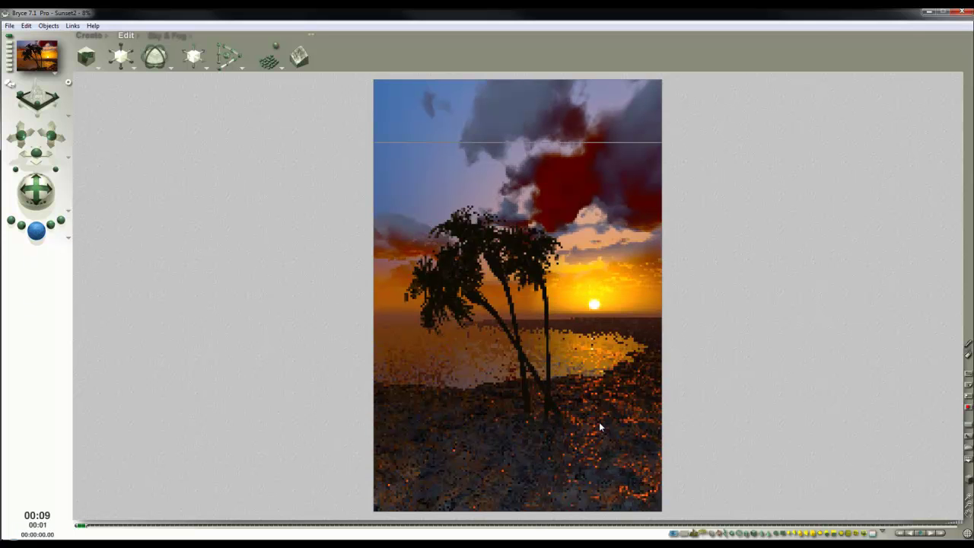
Stop the render, reposition the palm trees nearer the water's edge, enlarge them, and render again.
left_click(588, 418)
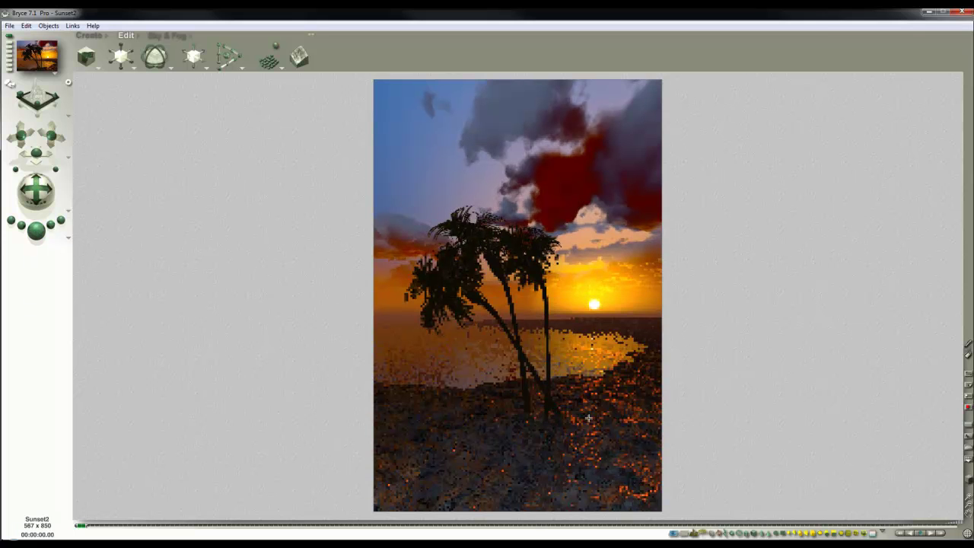
left_click(542, 392)
left_click_drag(531, 294, 517, 271)
key("1")
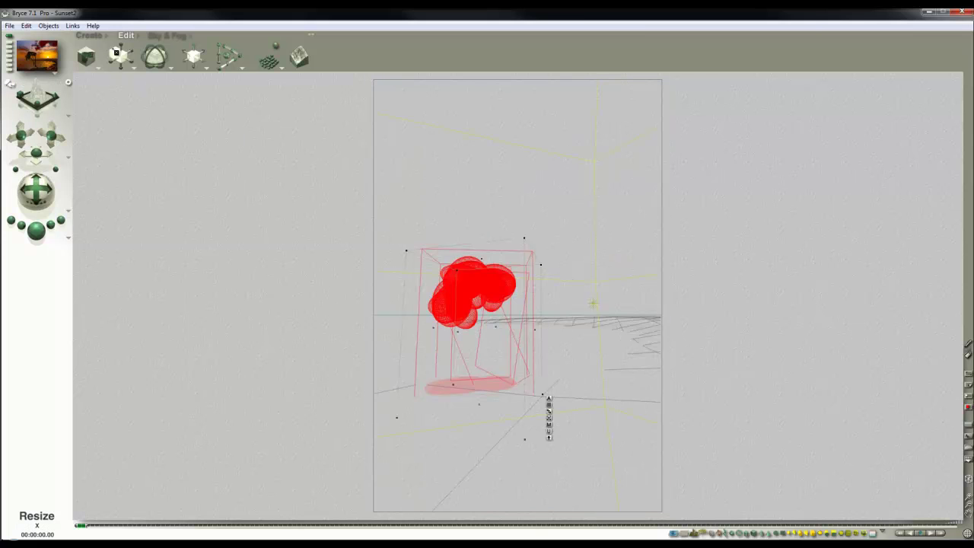
left_click_drag(121, 54, 159, 55)
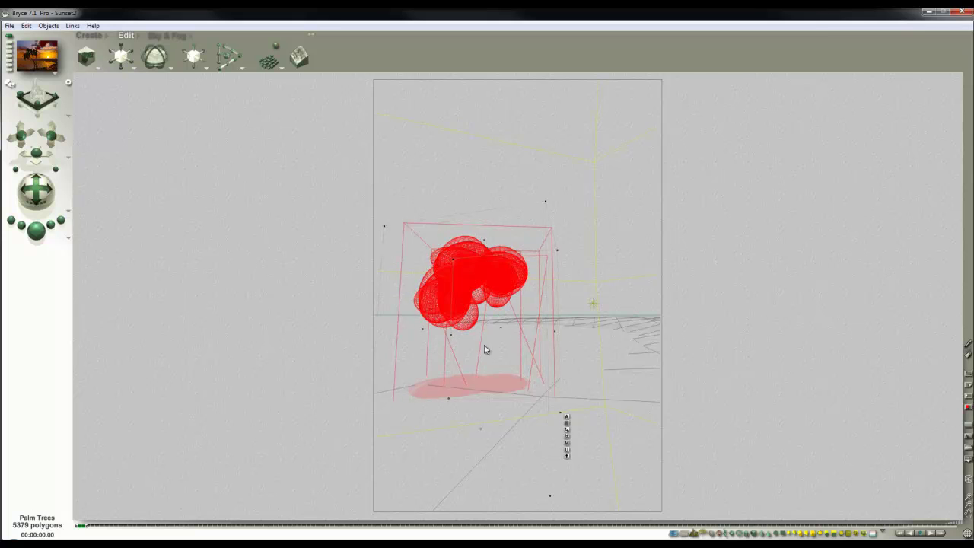
left_click(37, 236)
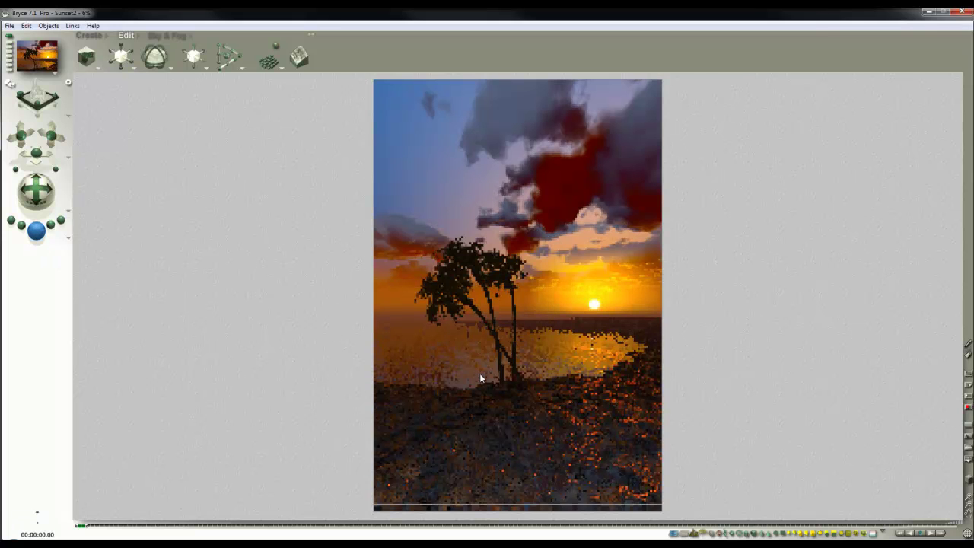
Test-render the area around the palm trunk bases, and enlarge the palm trees further for a new full render.
left_click_drag(545, 412, 461, 367)
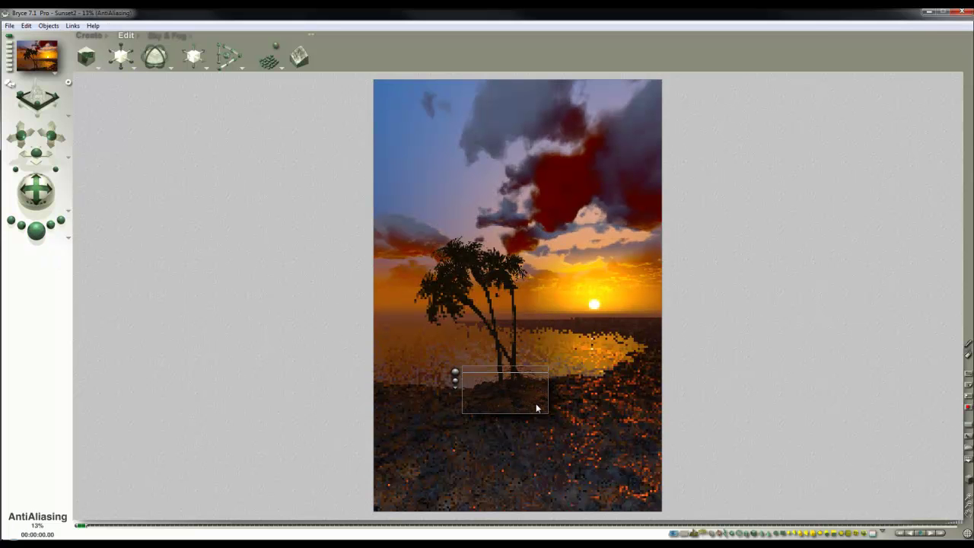
key("Escape")
key("Escape")
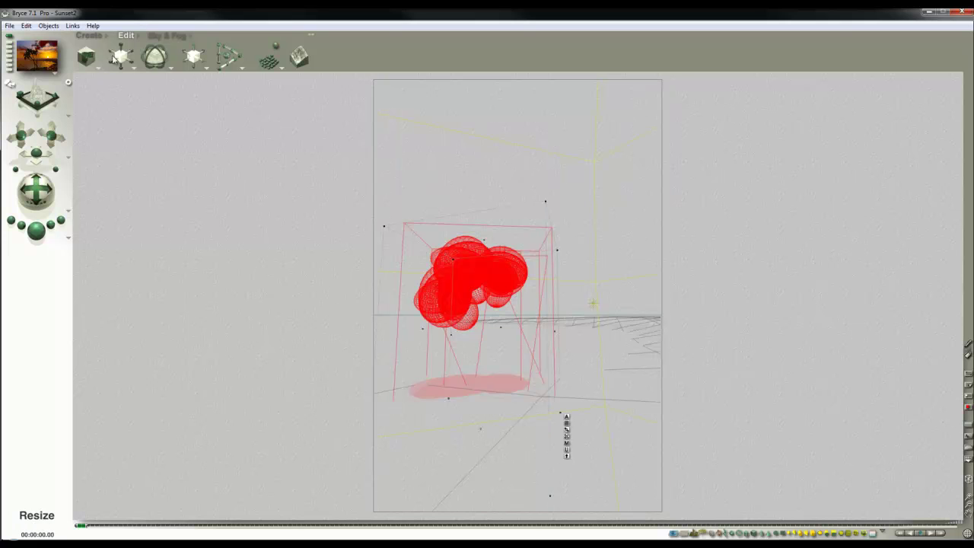
left_click_drag(121, 59, 198, 312)
left_click(35, 228)
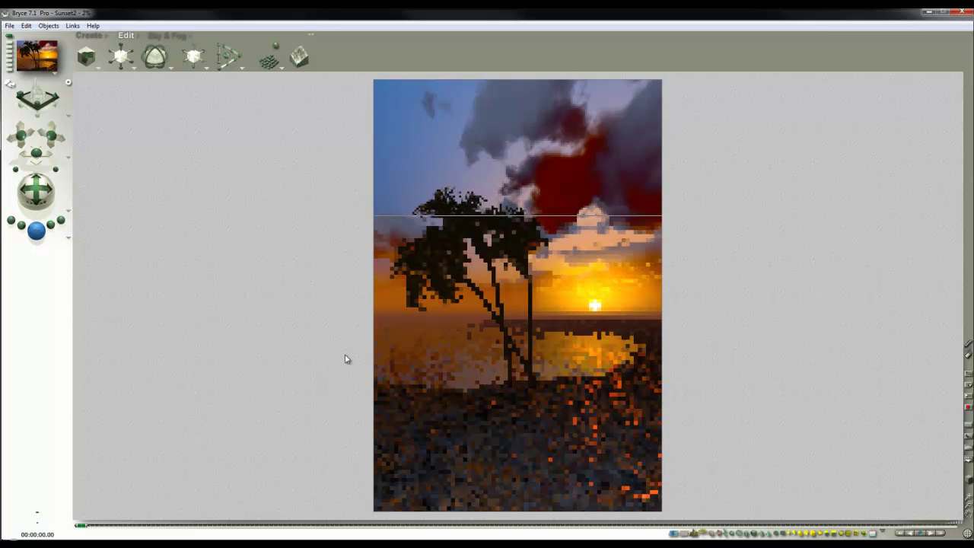